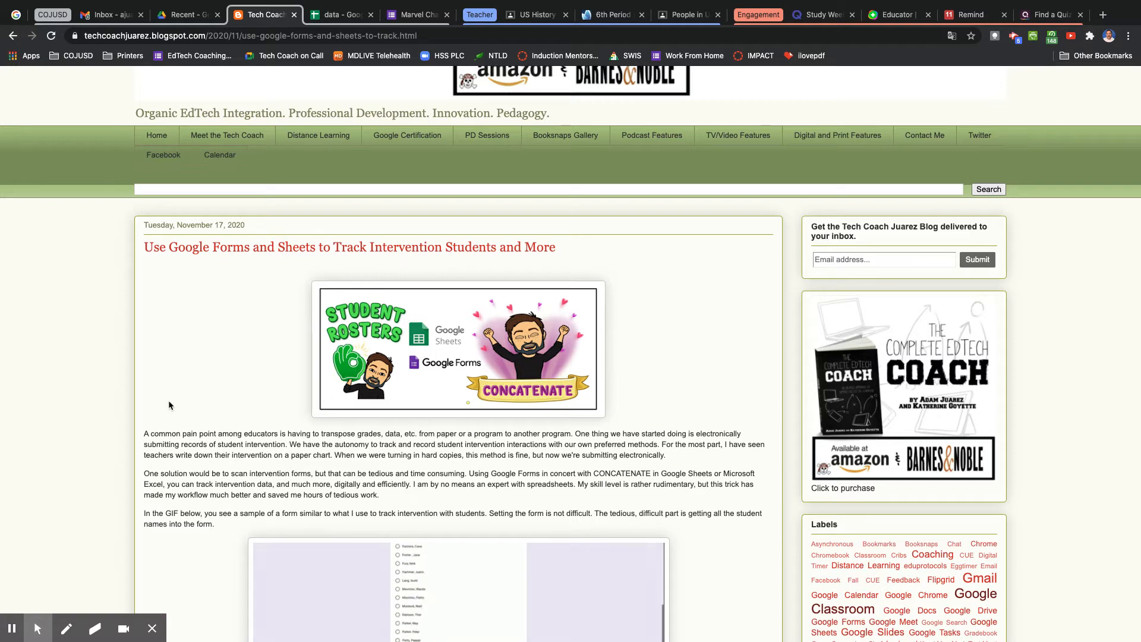
Read through the blog post explaining how to combine student names with CONCATENATE for a Google Form.
scroll(169, 401, "down", 2)
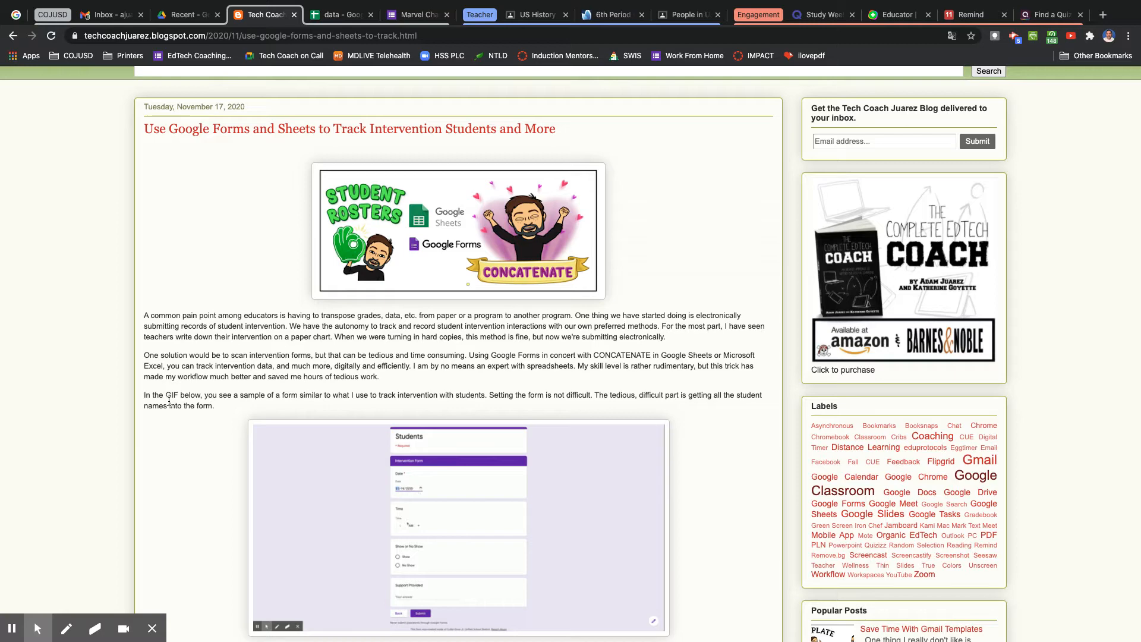
scroll(176, 475, "down", 7)
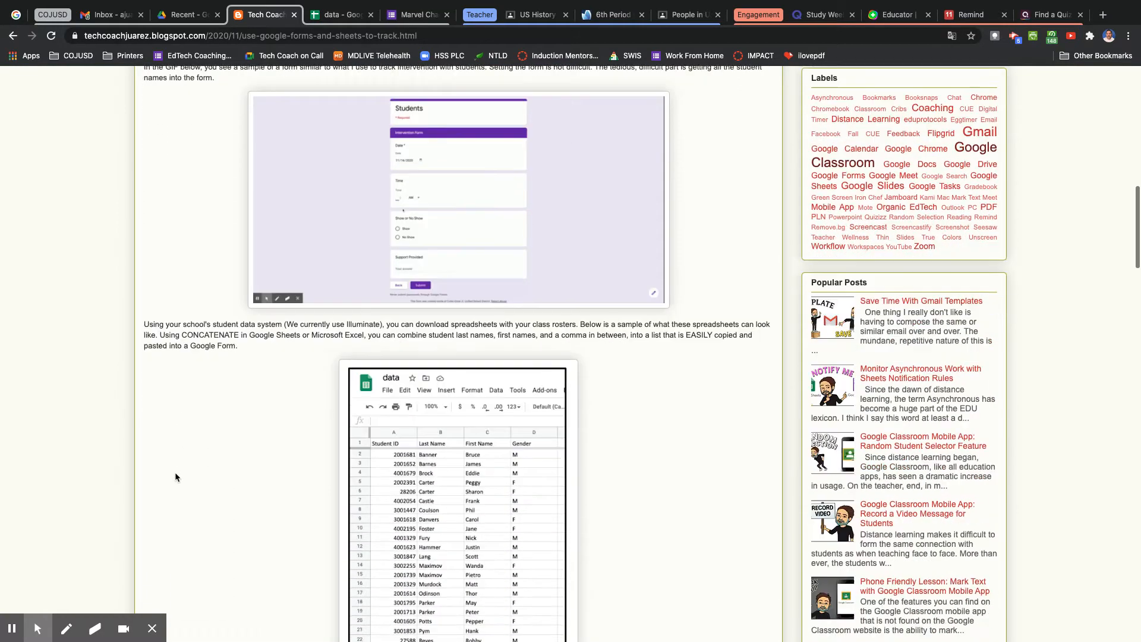
scroll(176, 477, "down", 2)
scroll(176, 476, "up", 4)
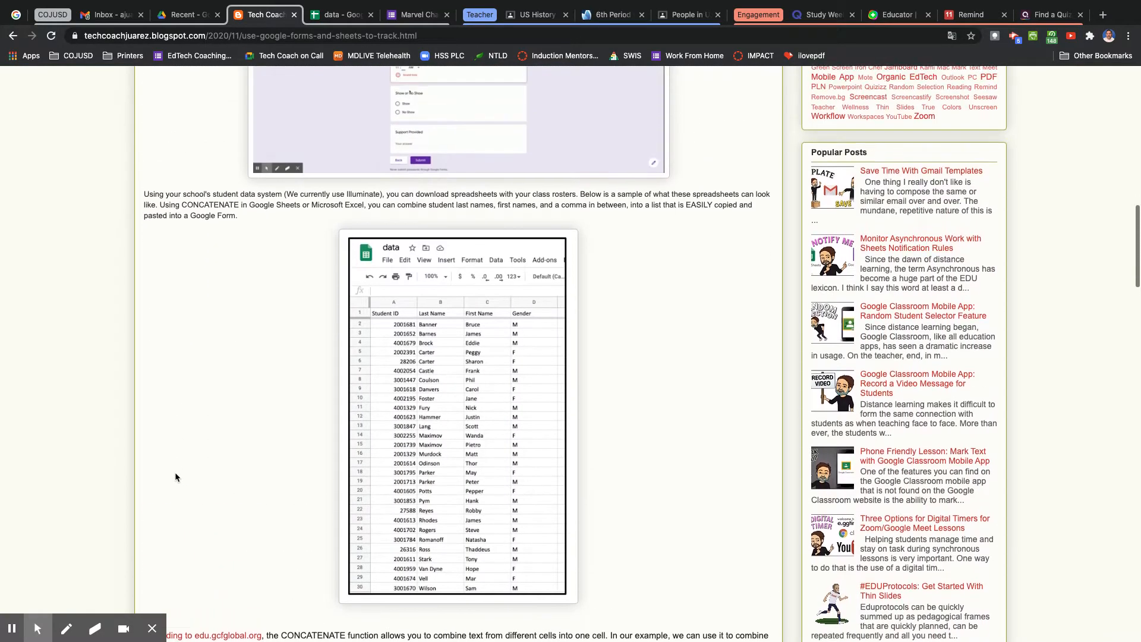
scroll(176, 477, "up", 2)
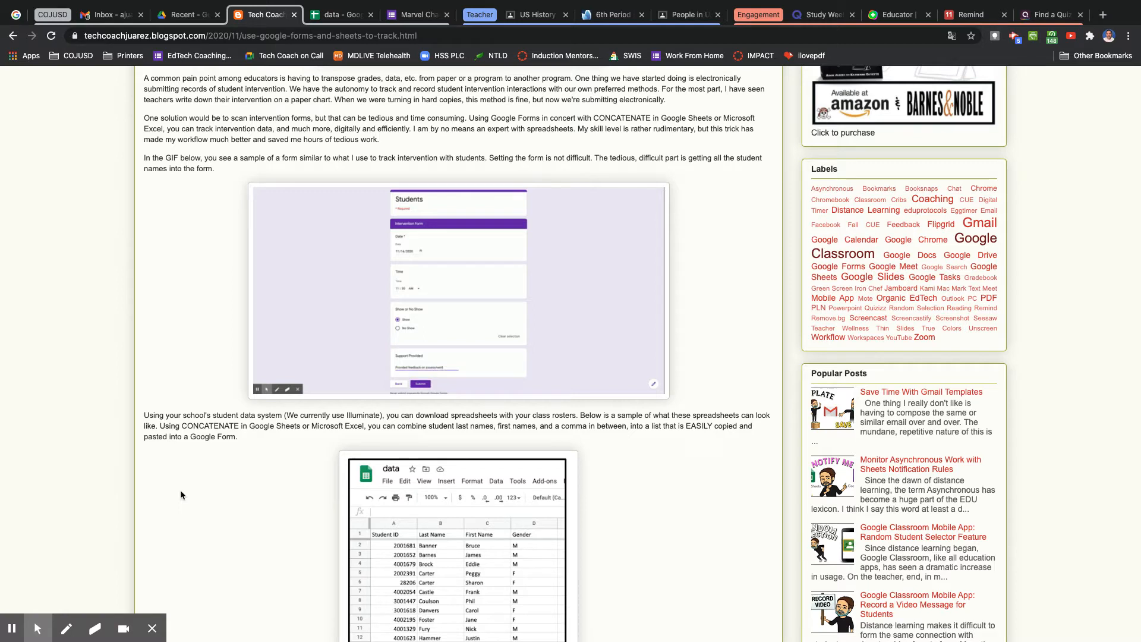
scroll(181, 493, "down", 3)
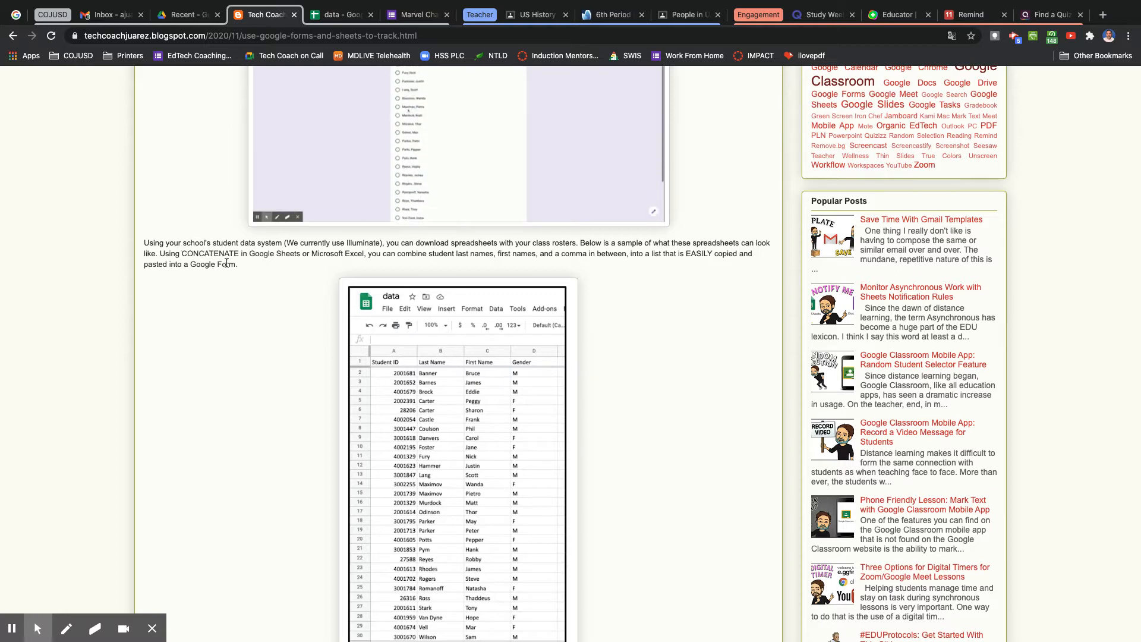
scroll(255, 410, "down", 1)
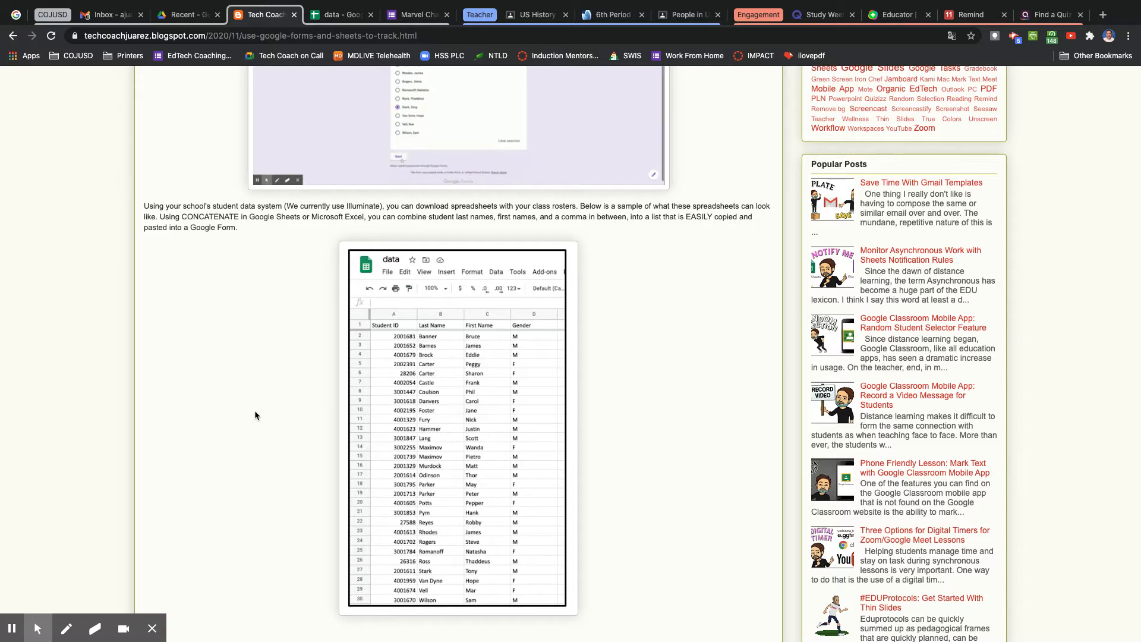
scroll(255, 412, "down", 2)
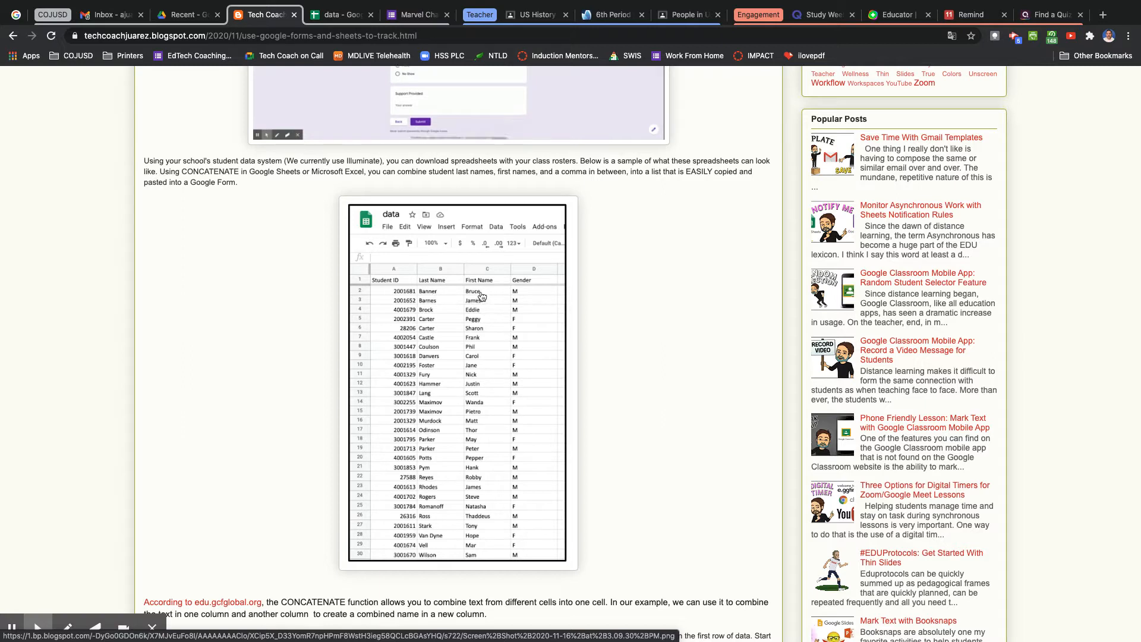
scroll(297, 441, "down", 1)
scroll(298, 443, "down", 3)
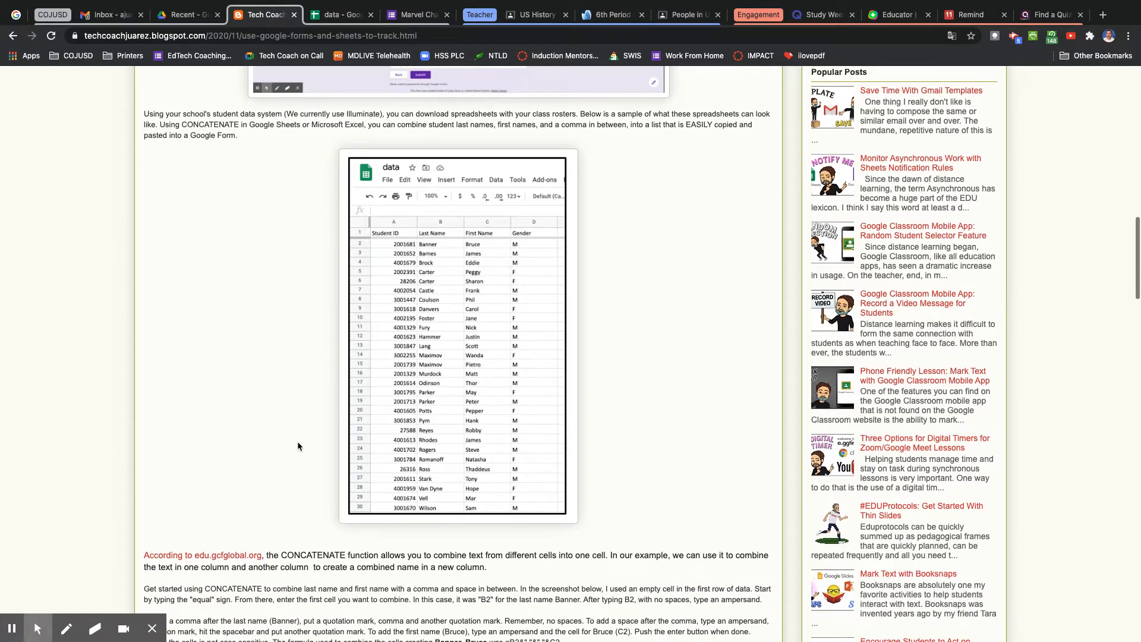
scroll(297, 443, "down", 10)
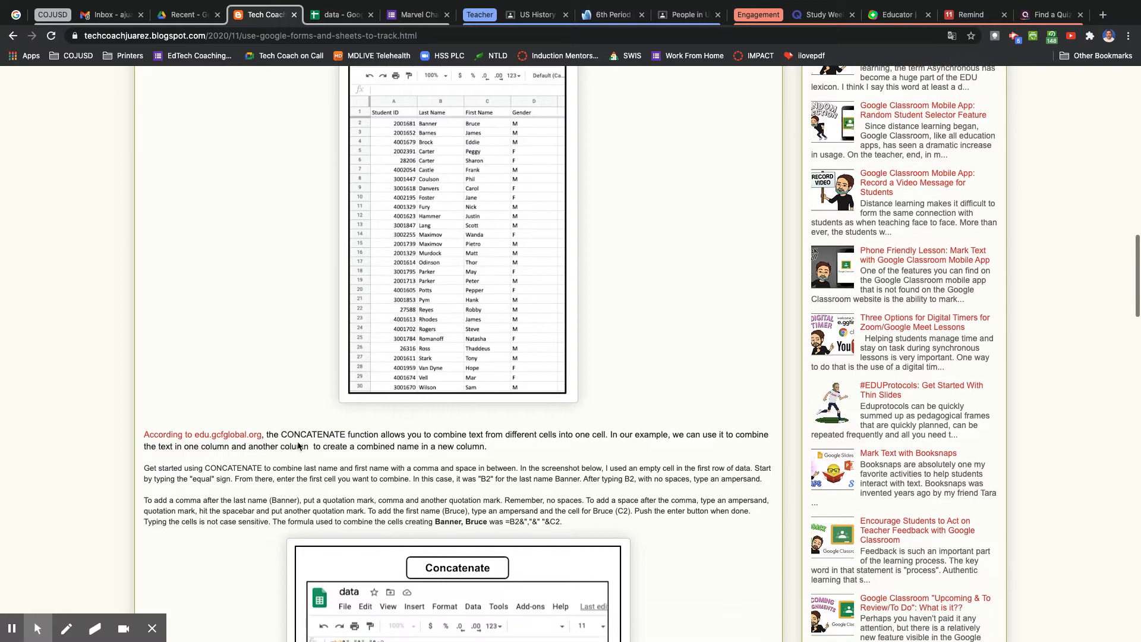
scroll(299, 444, "down", 2)
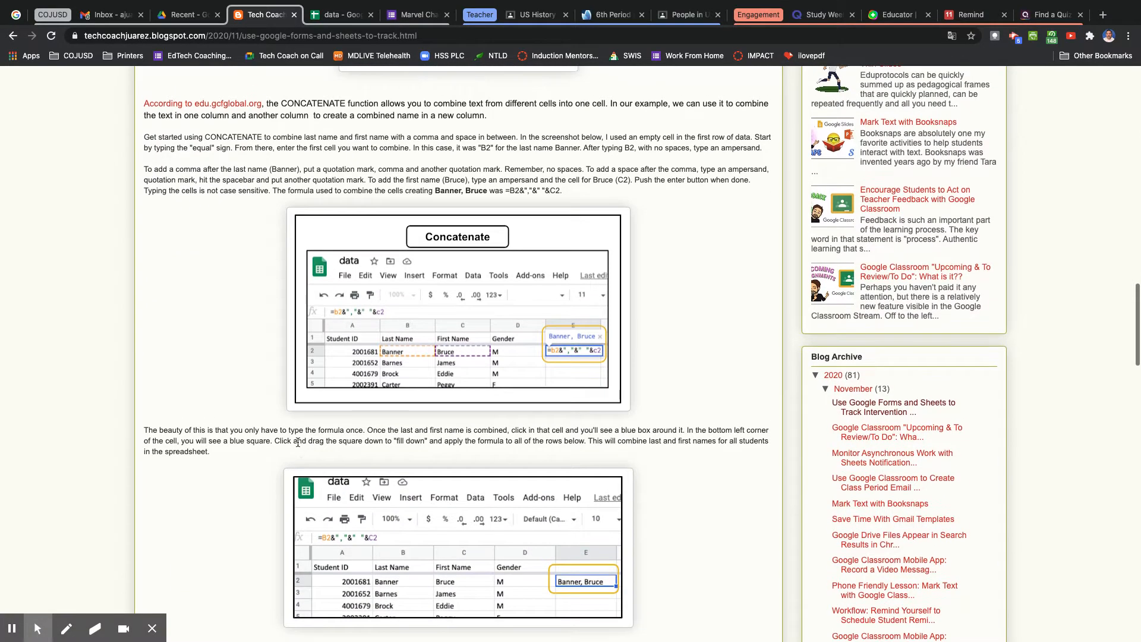
scroll(298, 443, "down", 1)
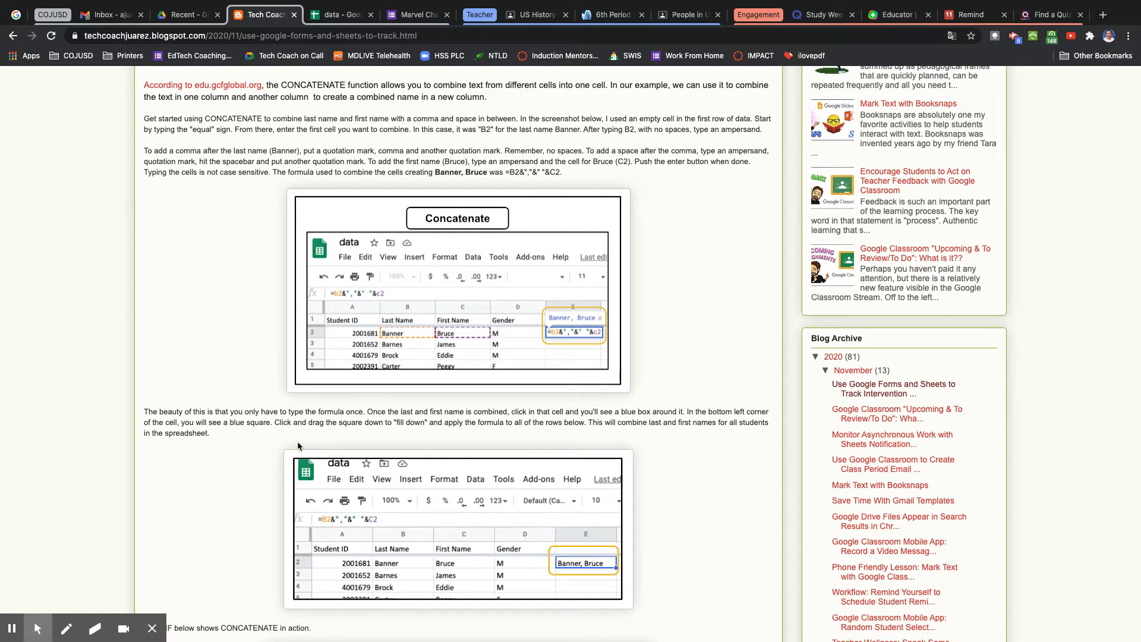
scroll(297, 441, "down", 2)
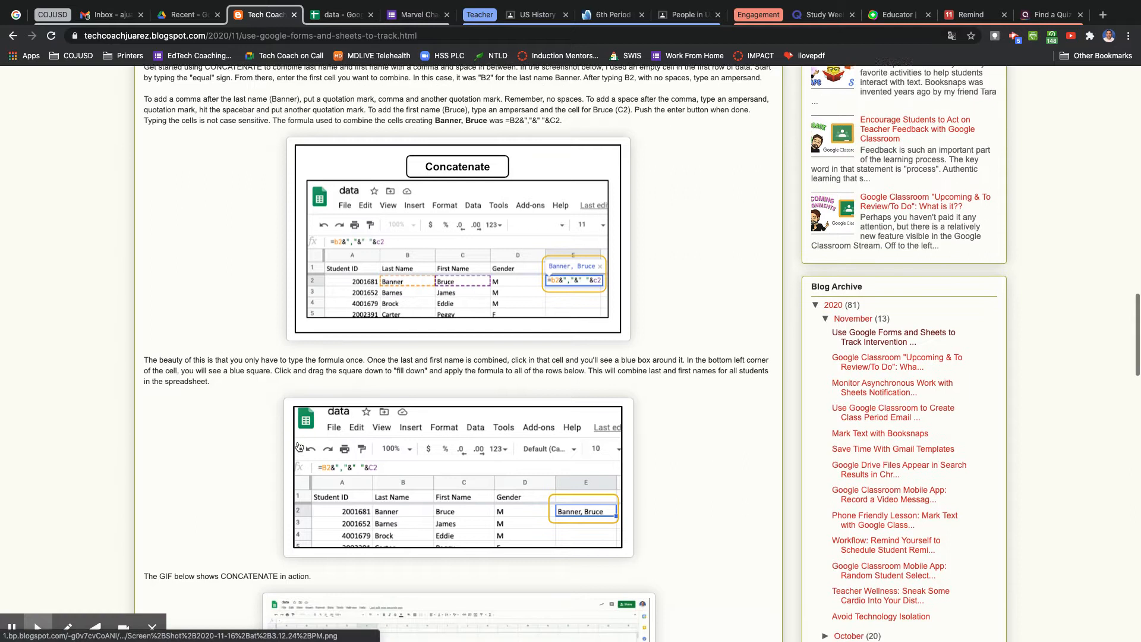
scroll(299, 447, "down", 5)
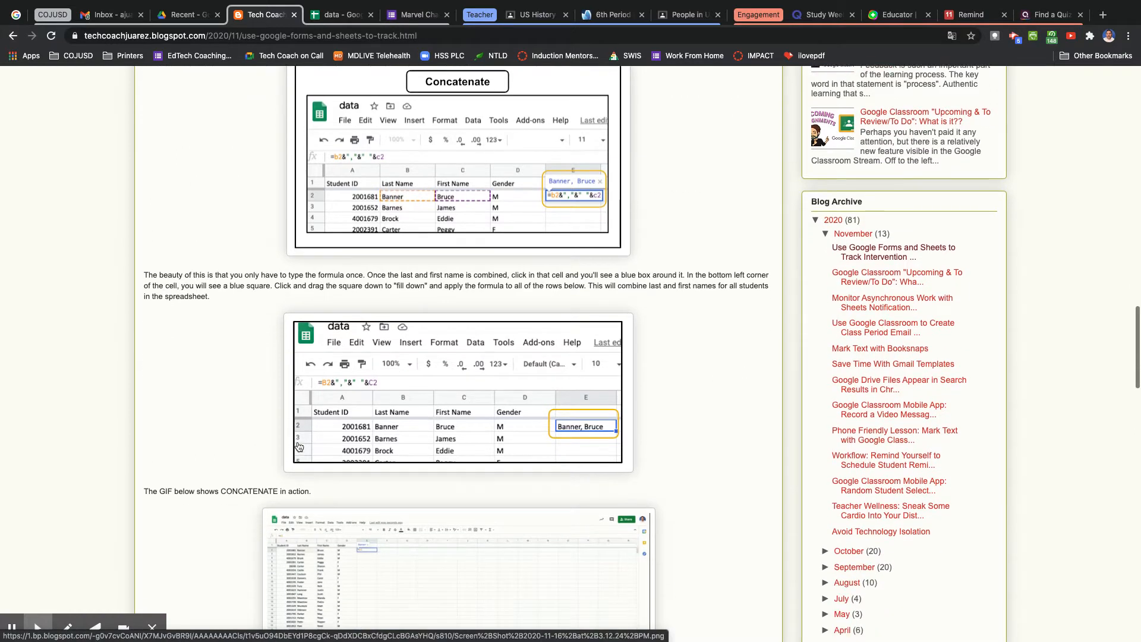
scroll(213, 429, "down", 10)
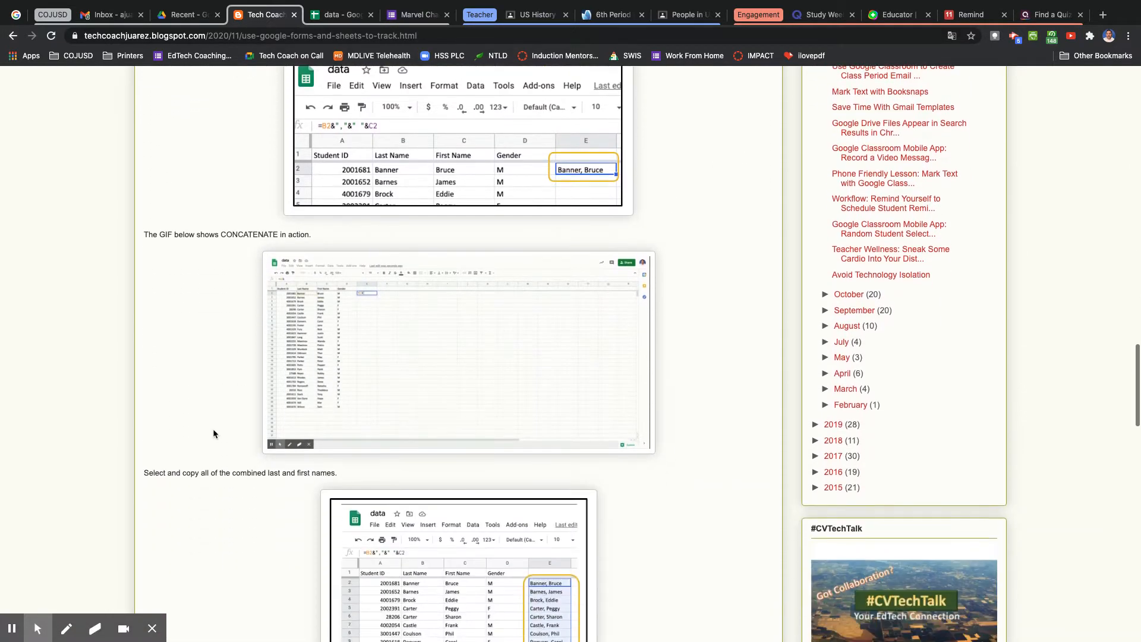
scroll(523, 511, "down", 8)
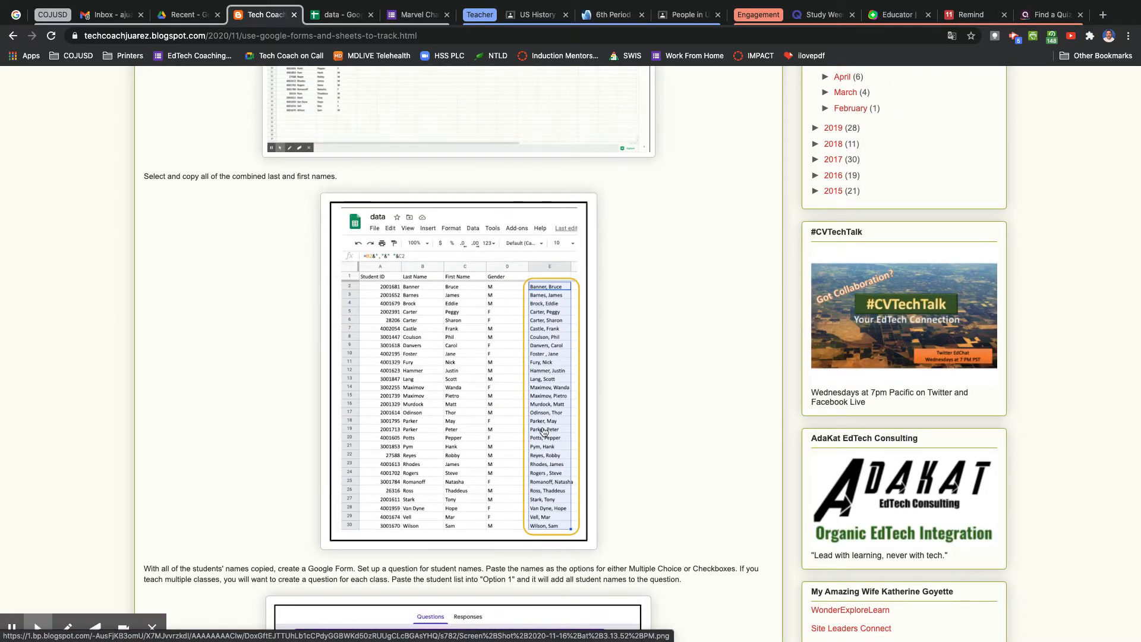
scroll(544, 432, "down", 2)
scroll(544, 432, "down", 7)
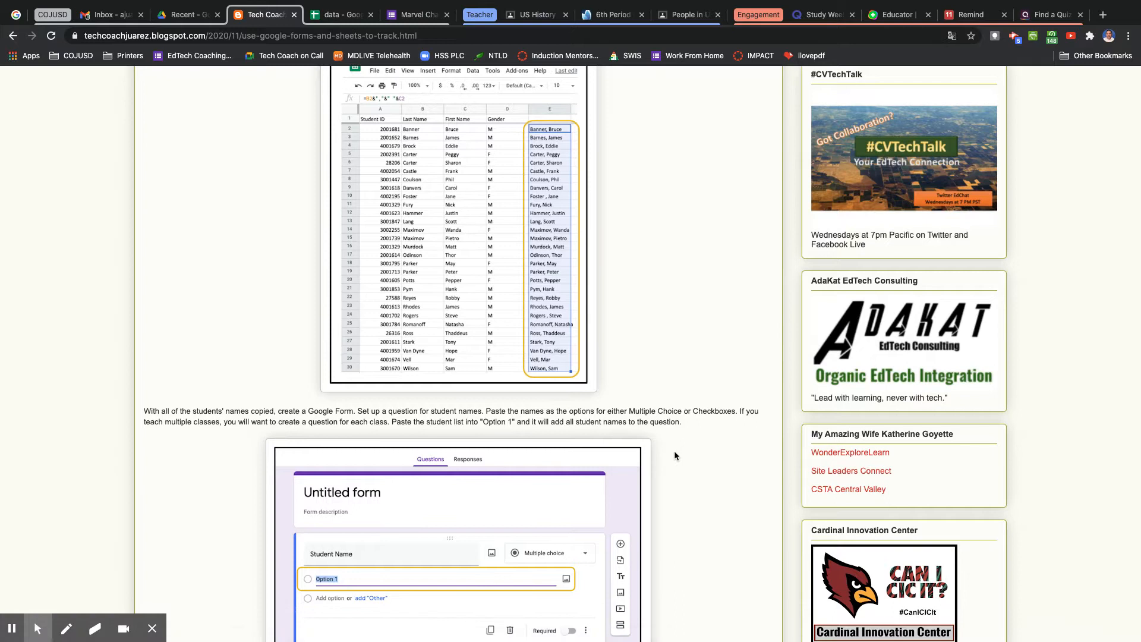
scroll(676, 454, "down", 1)
scroll(675, 455, "down", 9)
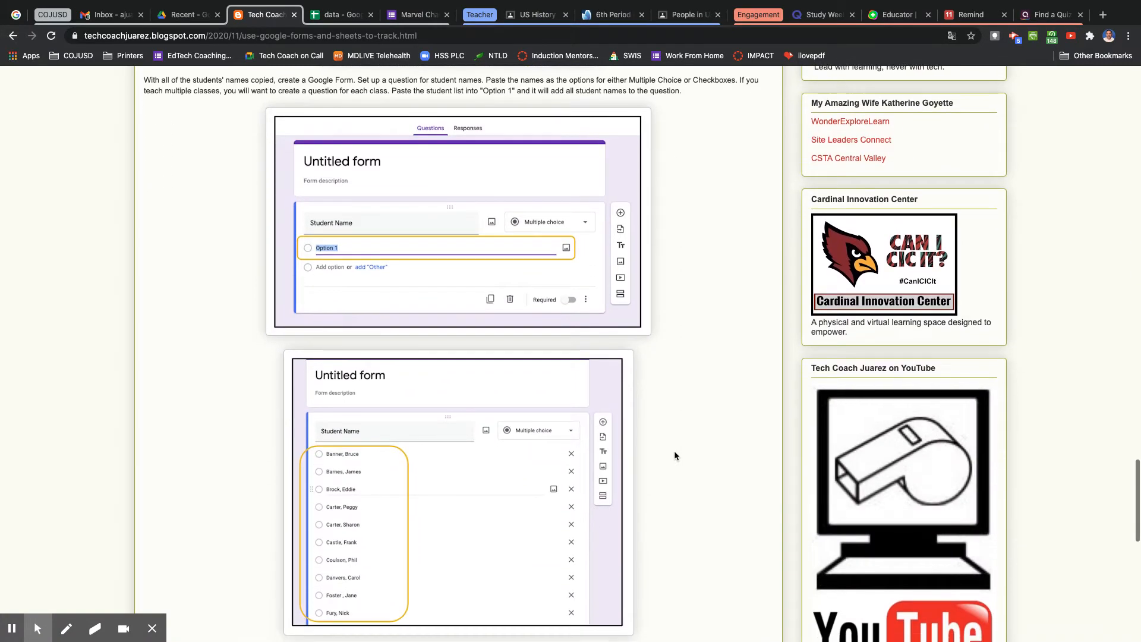
scroll(676, 456, "down", 3)
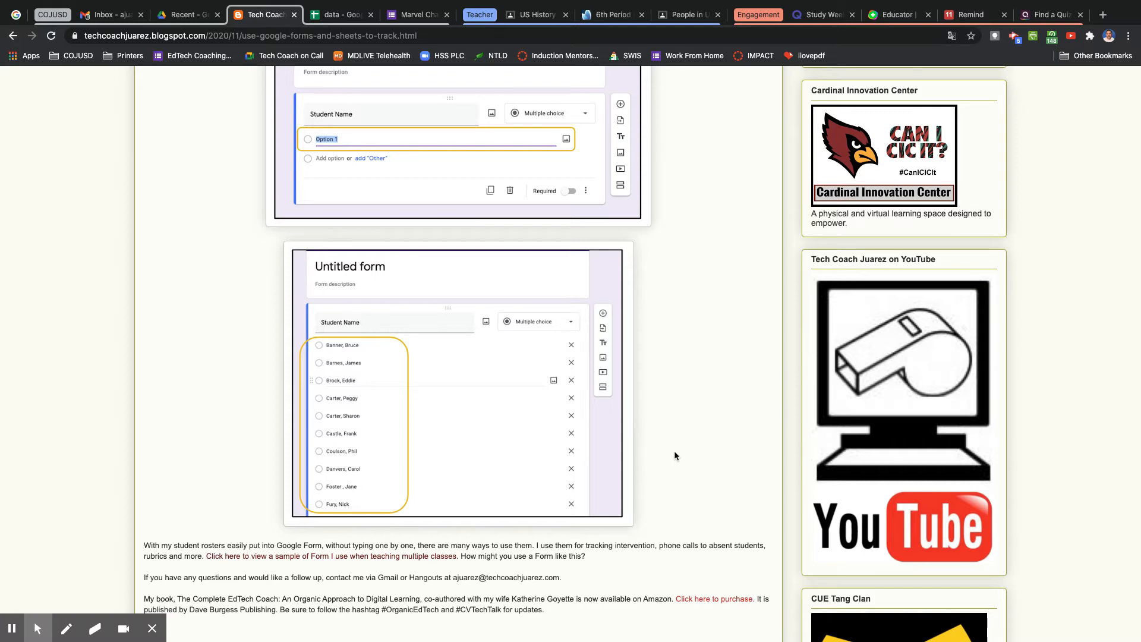
scroll(675, 452, "down", 3)
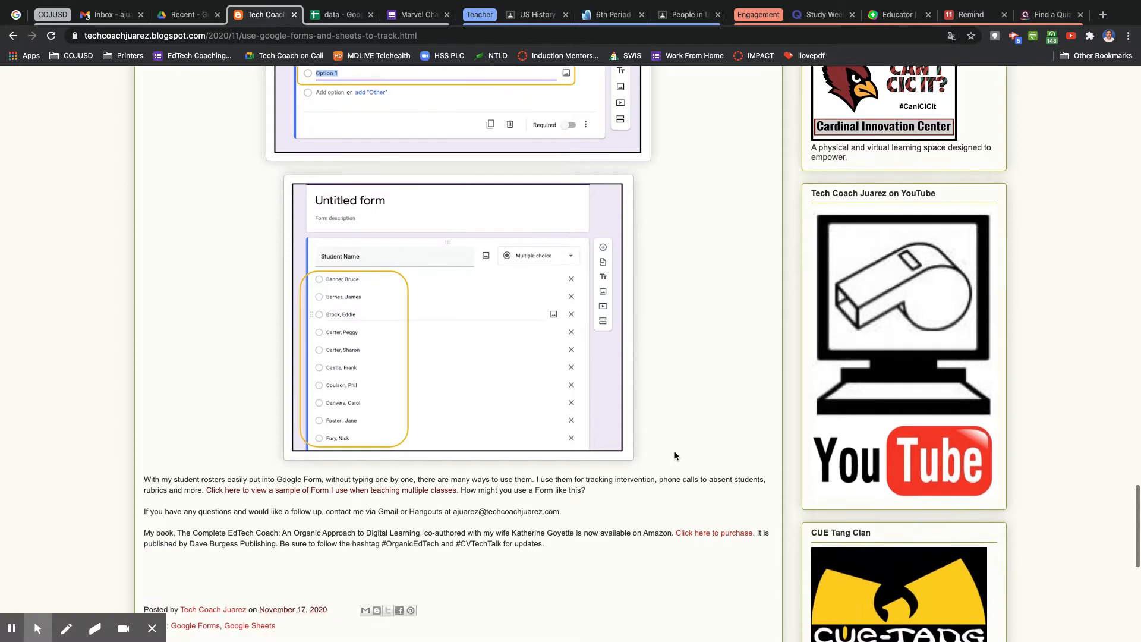
scroll(674, 452, "up", 3)
scroll(674, 451, "up", 10)
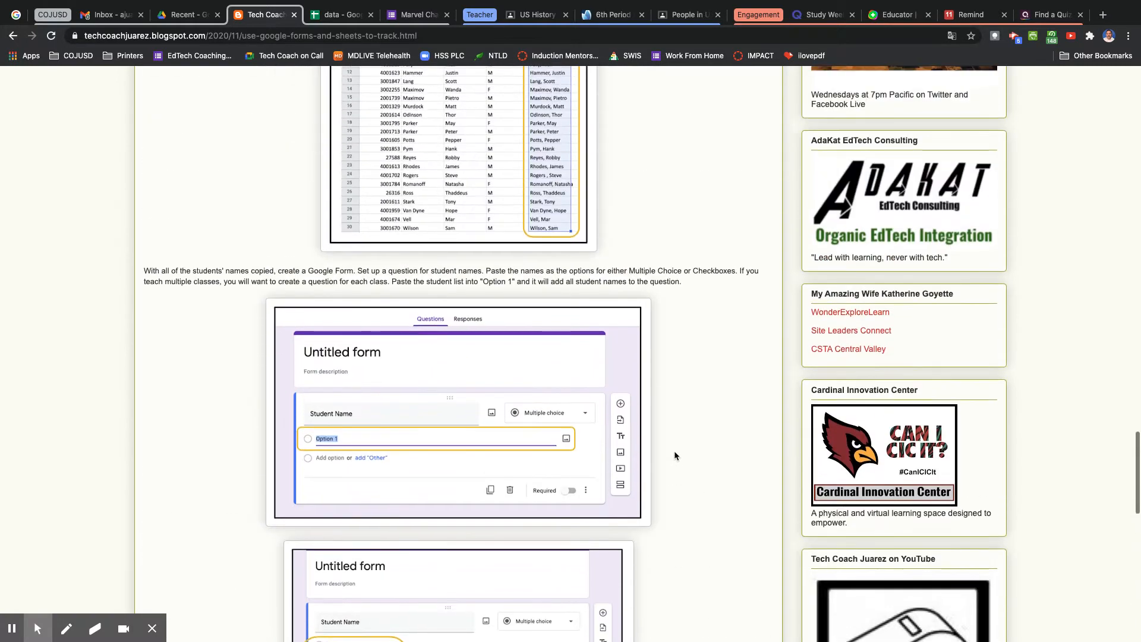
Open the data spreadsheet and try typing Banner, Bruce by hand into cell F2, then delete it.
left_click(333, 15)
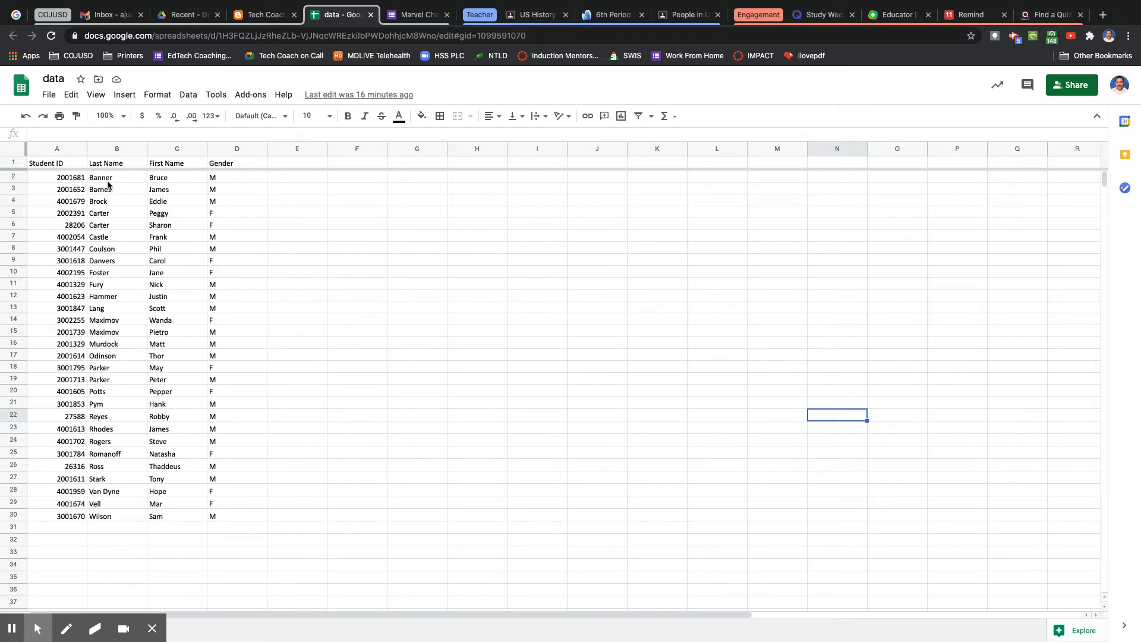
left_click(174, 181)
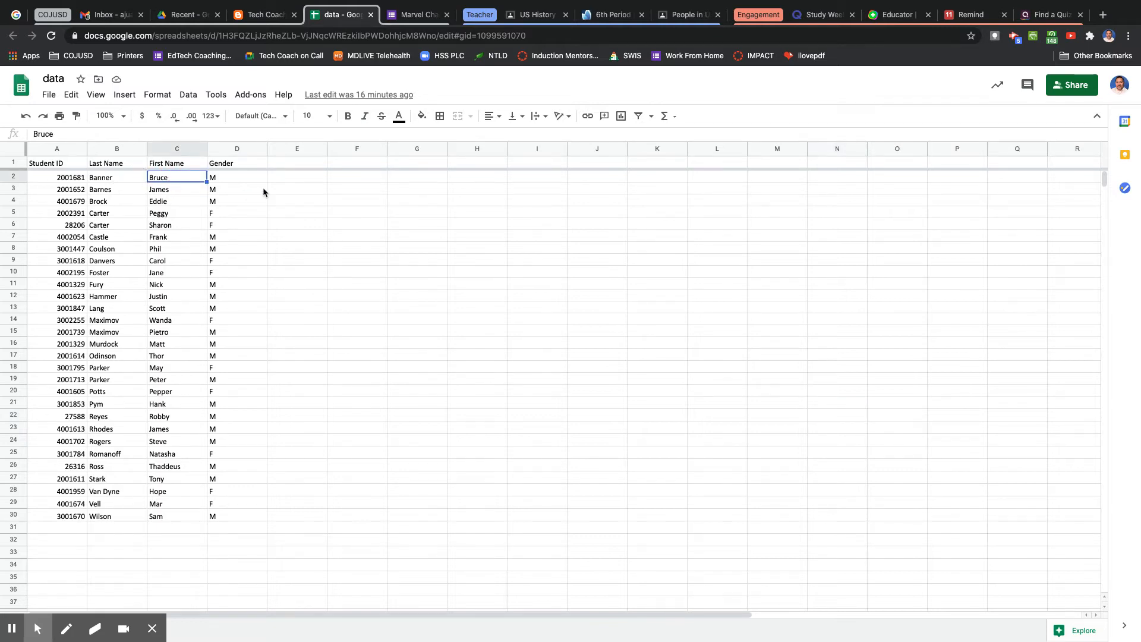
left_click(350, 183)
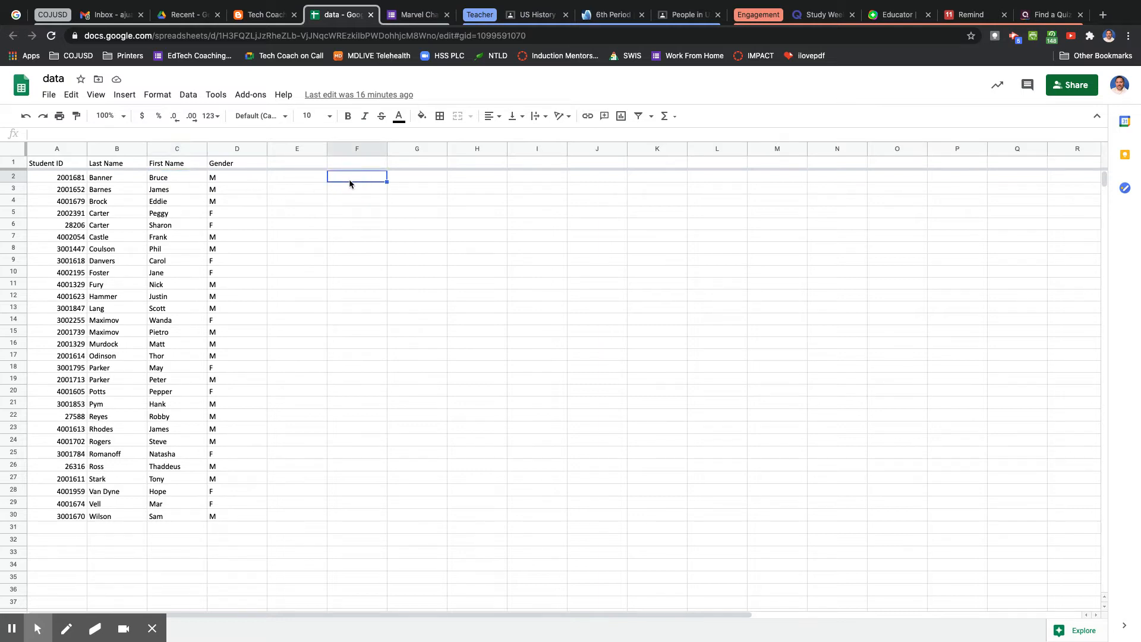
type("Banner, Bruce")
left_click(422, 222)
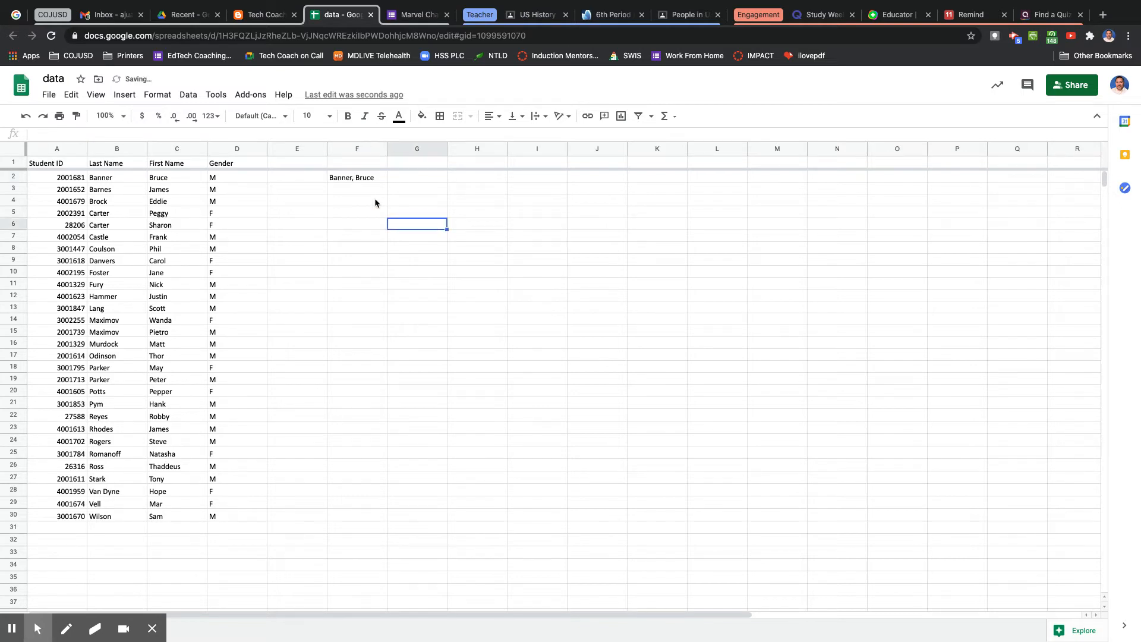
left_click(349, 182)
key("Delete")
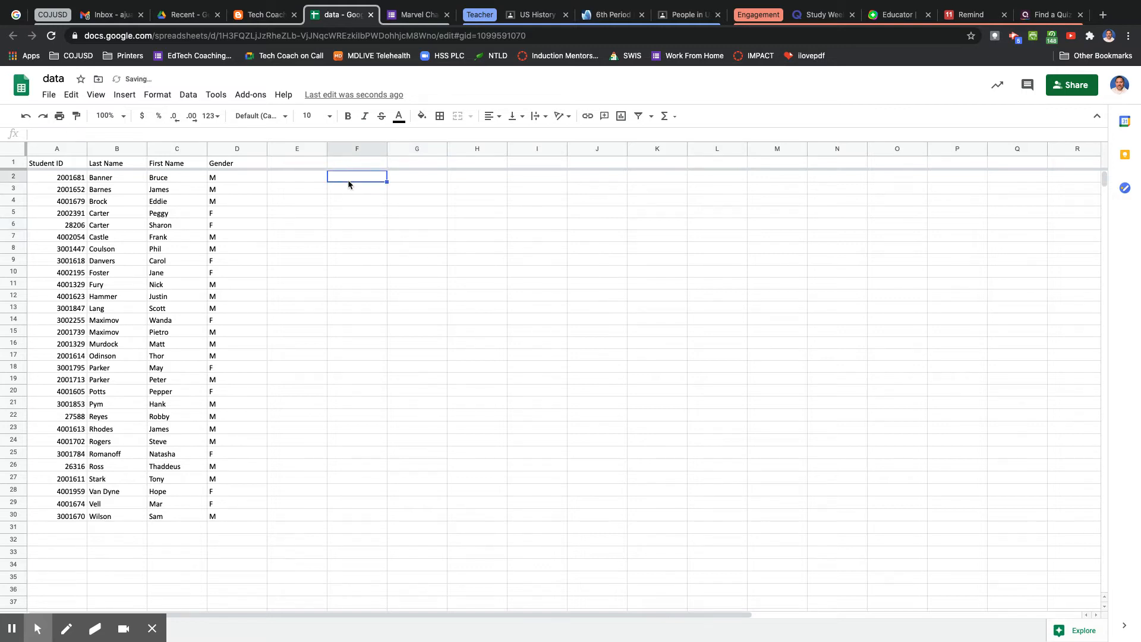
In cell E2, enter the formula =b2&","&" "&c2 to join the last and first names.
left_click(286, 178)
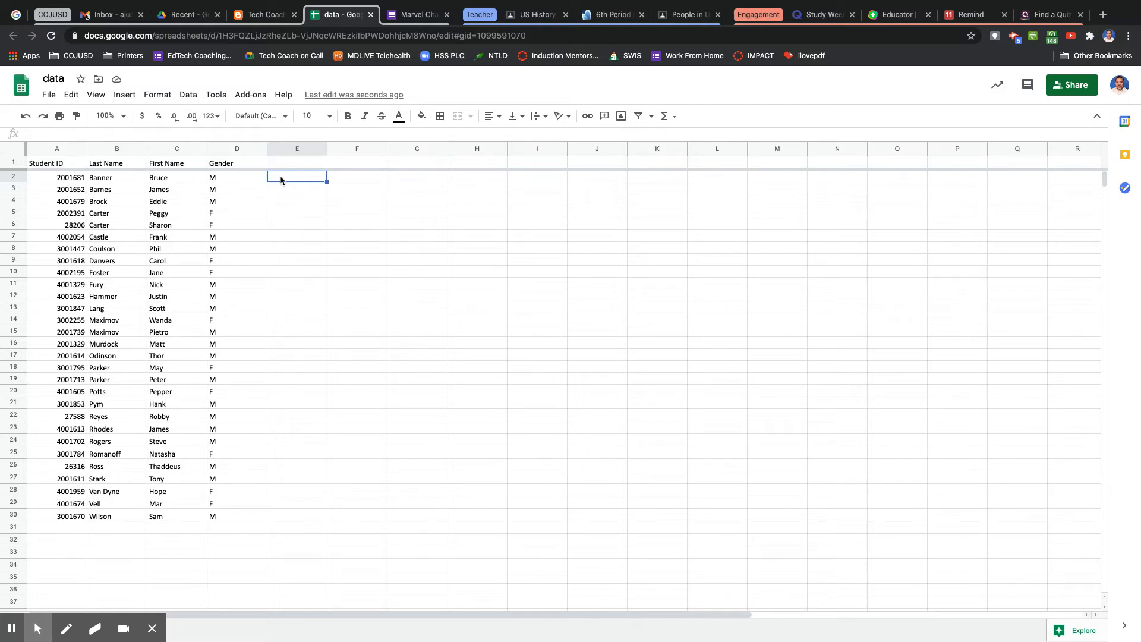
type("=")
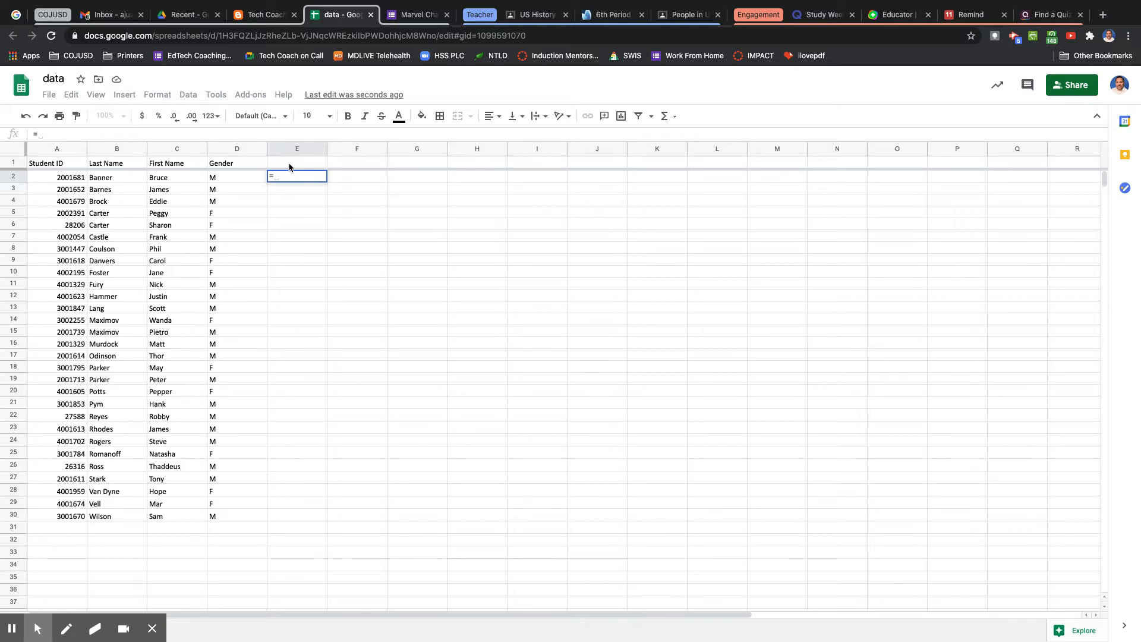
type("b2")
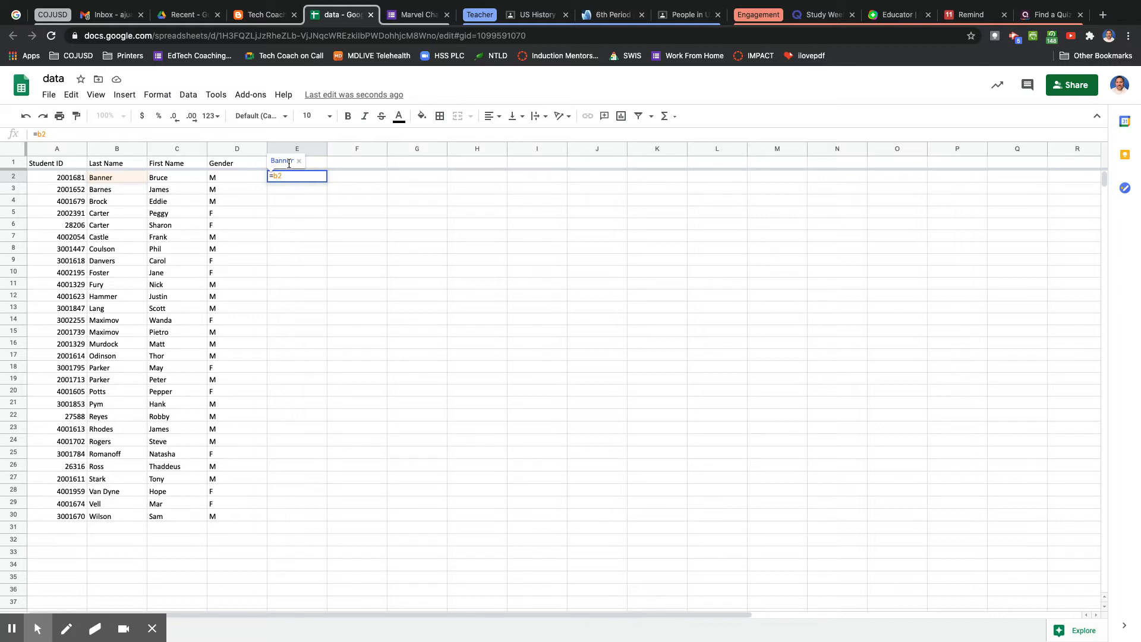
type("&")
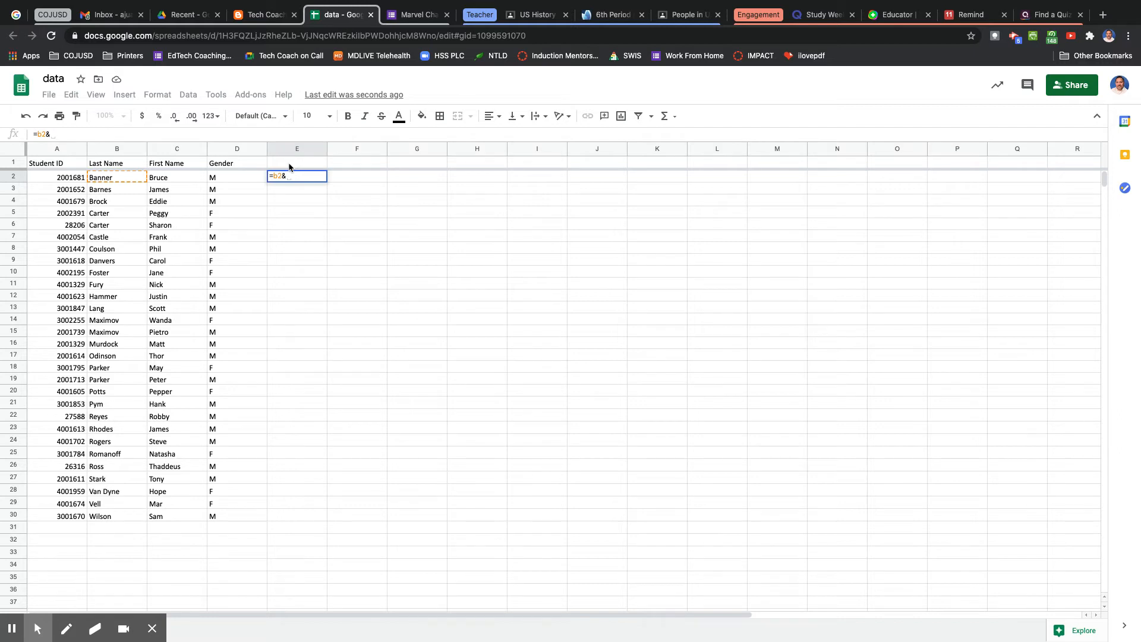
type("\", ")
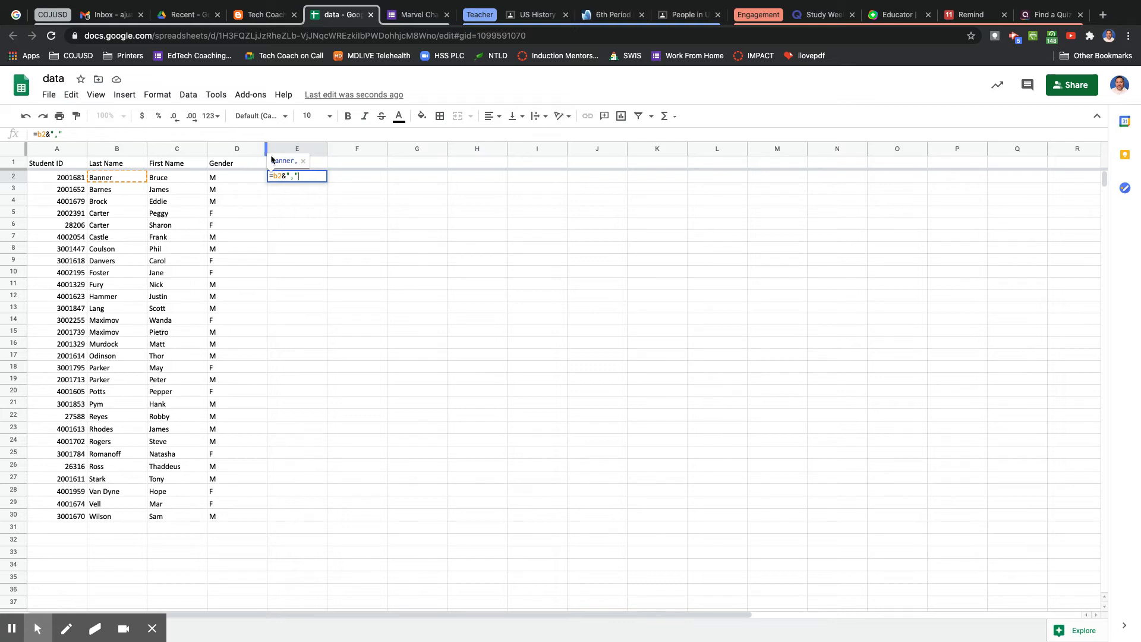
type("\"")
type("&\"")
type("&c2")
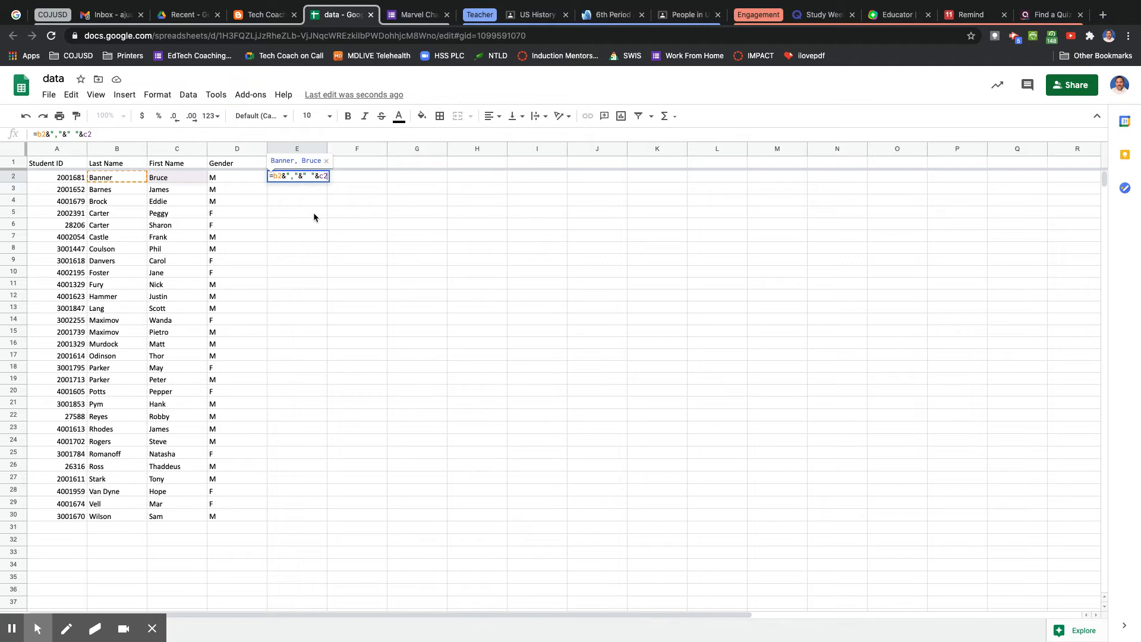
key("Return")
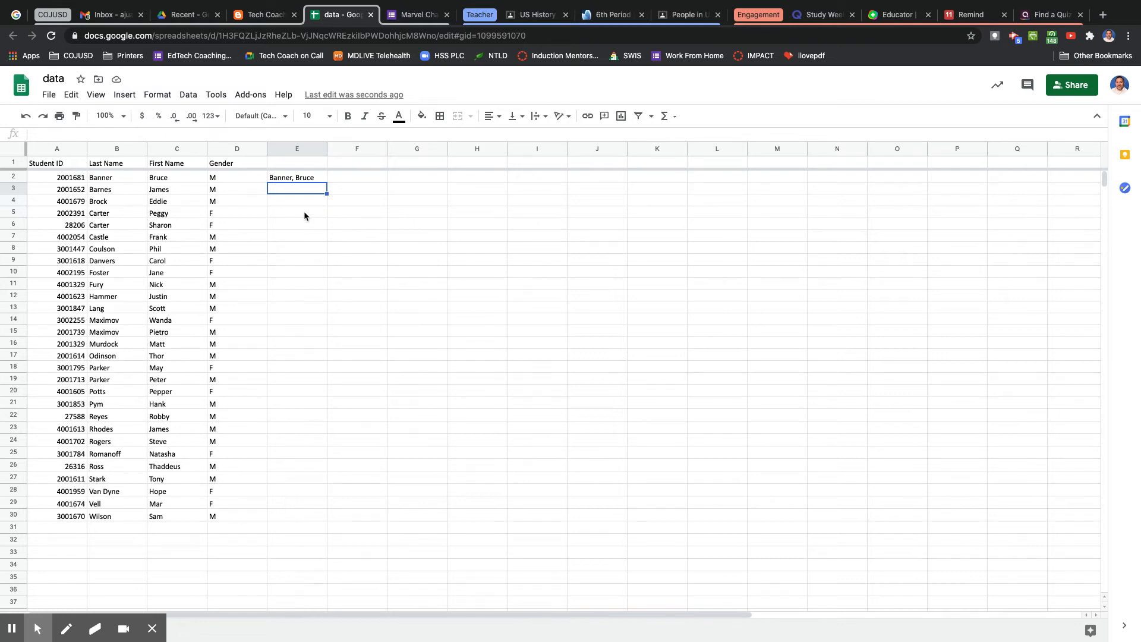
Copy the E2 formula and fill it down through row 30 to combine every student's name.
left_click(289, 180)
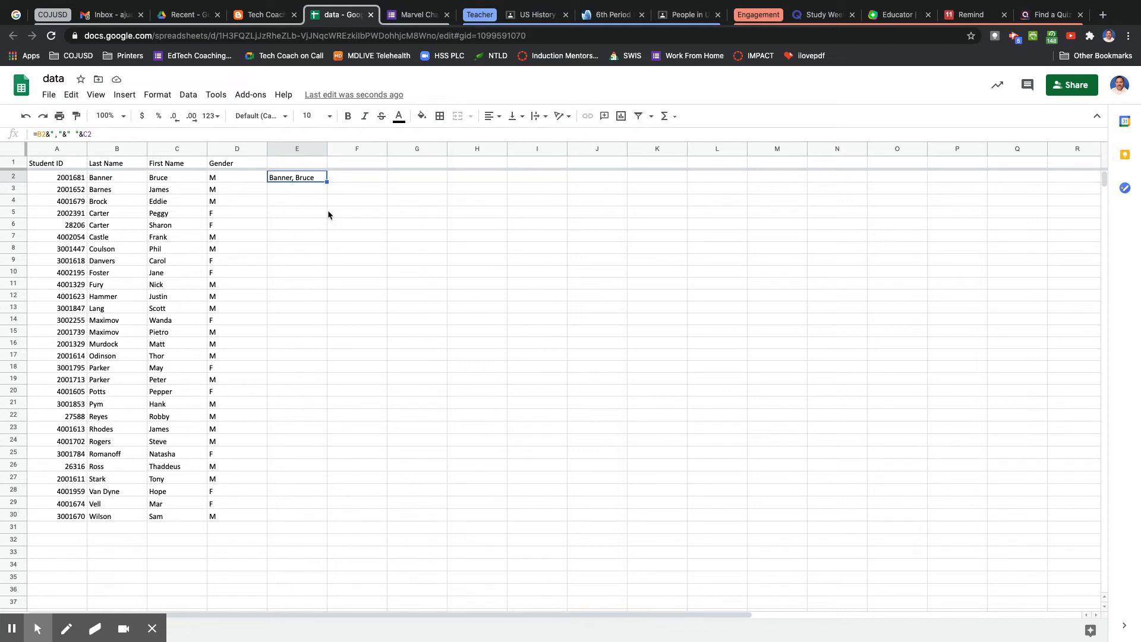
left_click(314, 181)
key("super+c")
left_click_drag(327, 183, 286, 516)
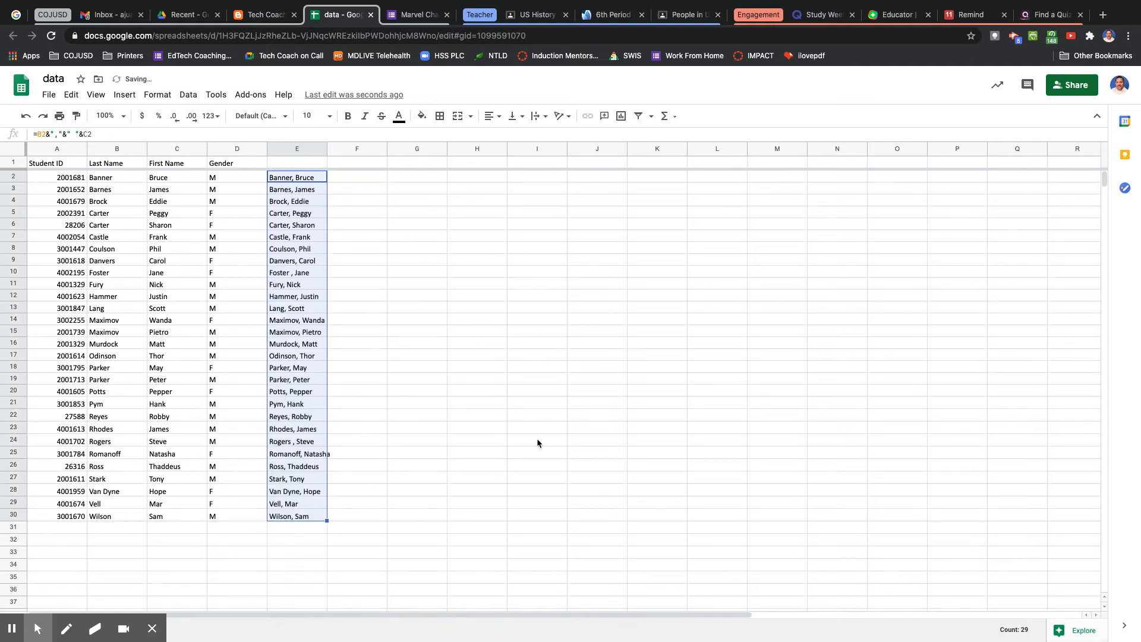
left_click(538, 442)
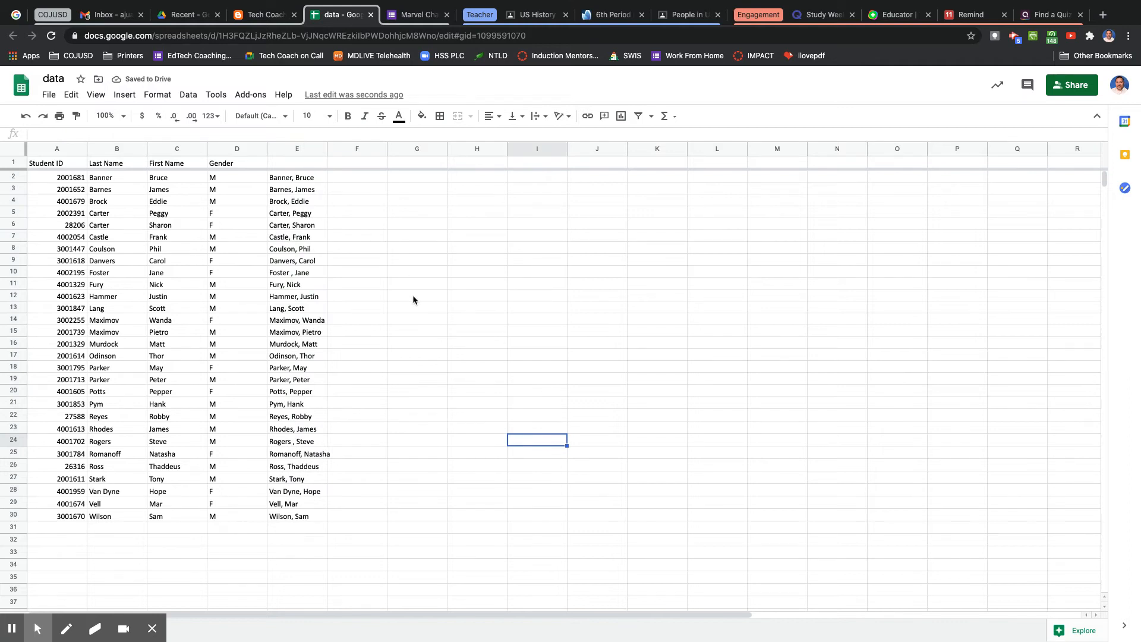
Copy the combined names in E2:E30 and switch to the Marvel Characters Intervention Tracking Form.
left_click(298, 176)
left_click_drag(298, 176, 300, 515)
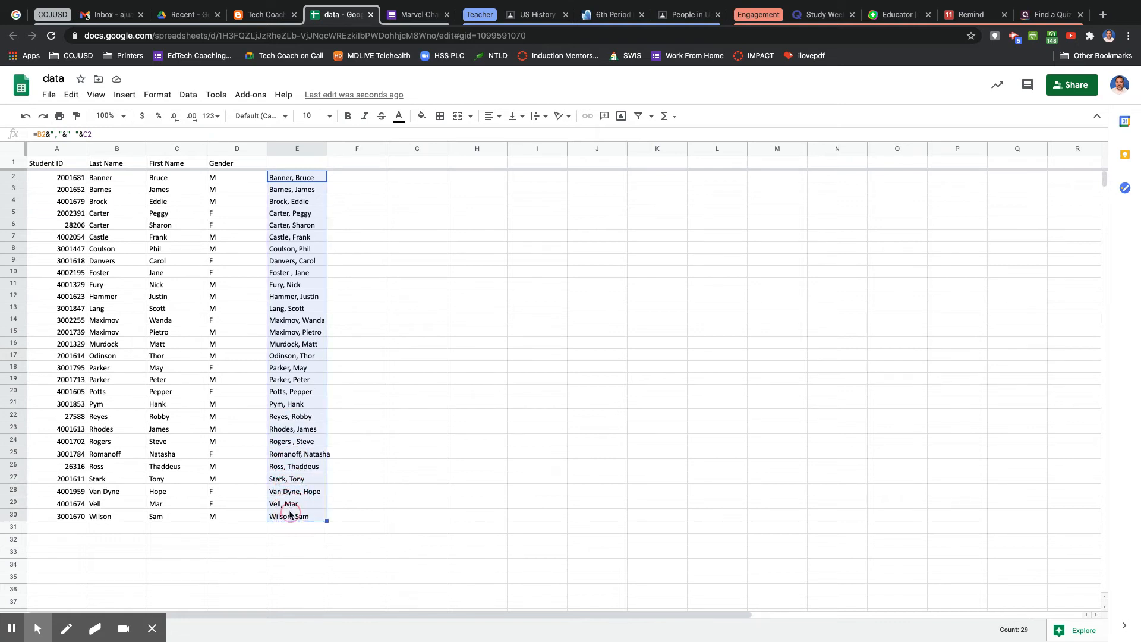
right_click(285, 375)
left_click(314, 244)
left_click(398, 18)
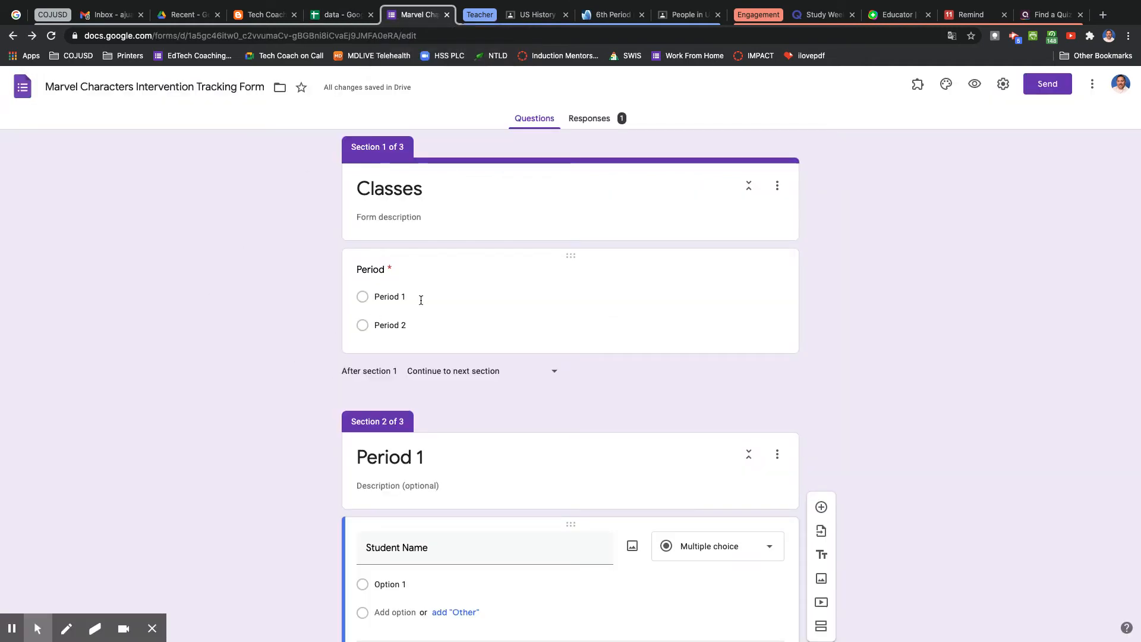
Paste the copied names as the answer options of the Student Name question in the Period 1 section.
left_click(383, 297)
left_click(263, 331)
scroll(263, 330, "down", 3)
scroll(263, 334, "down", 3)
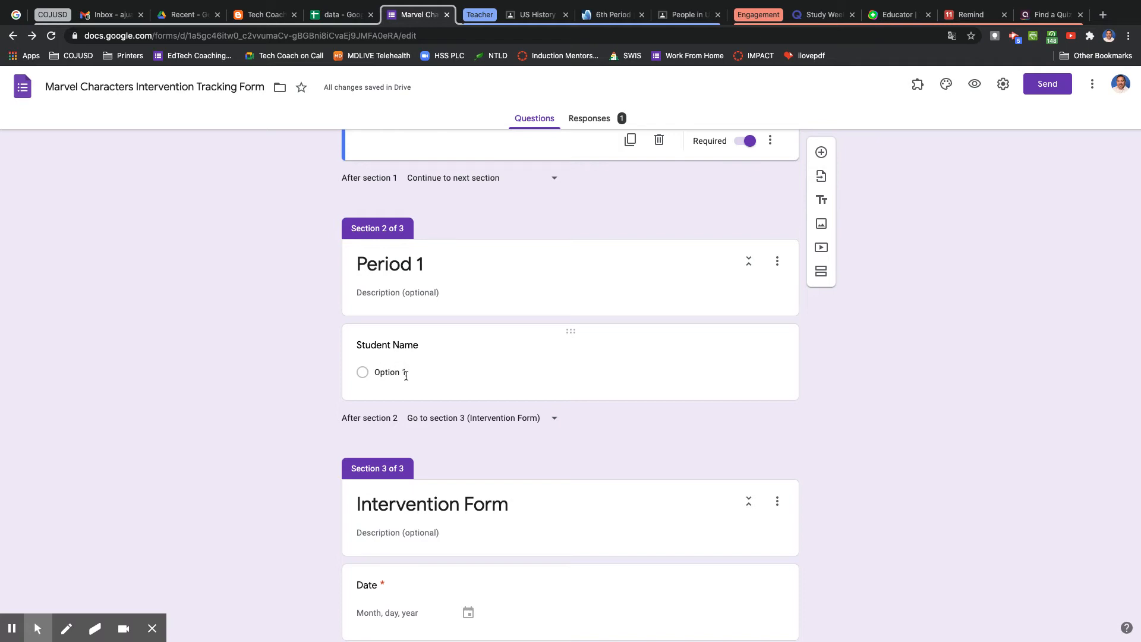
left_click(395, 375)
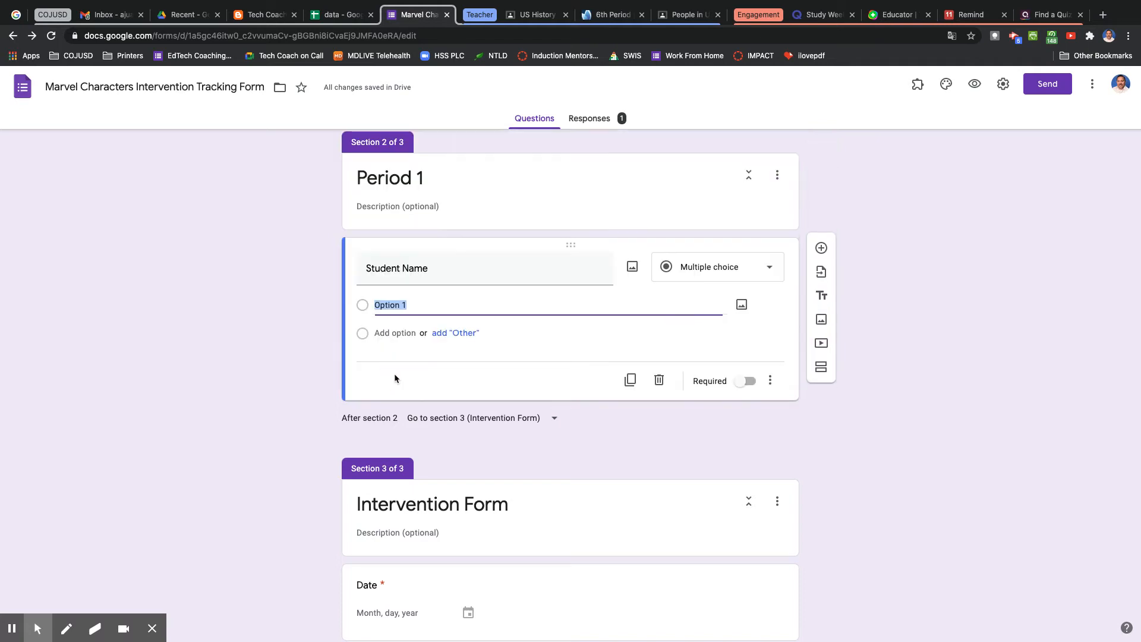
right_click(395, 308)
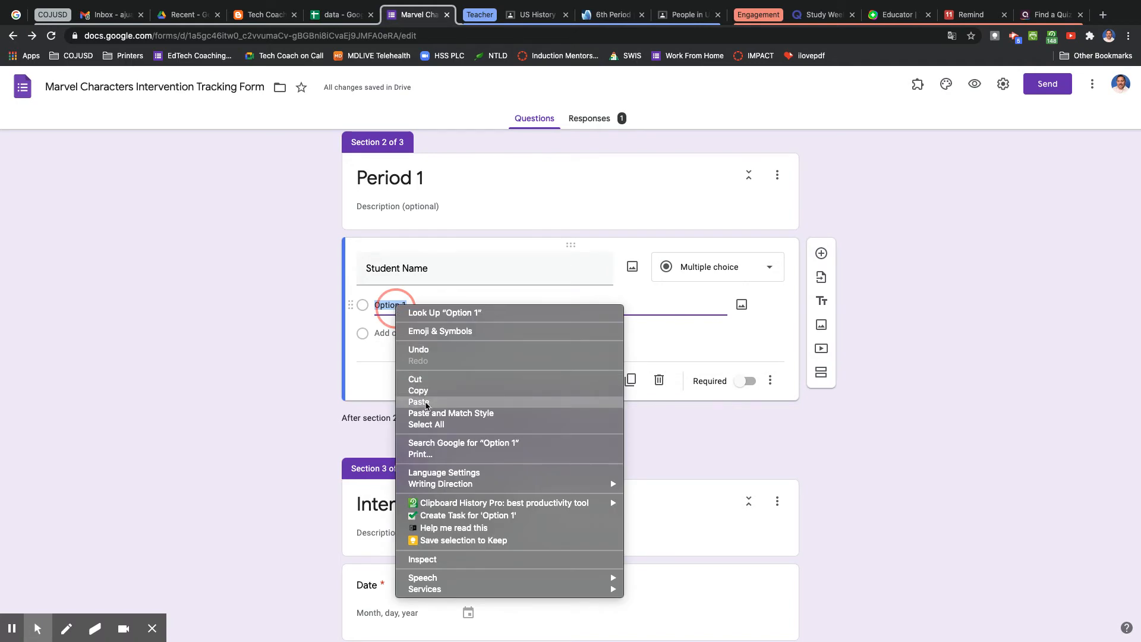
left_click(427, 403)
Duplicate the Period 1 section and rename the copy's title to Period 2.
scroll(259, 394, "up", 5)
scroll(258, 395, "up", 10)
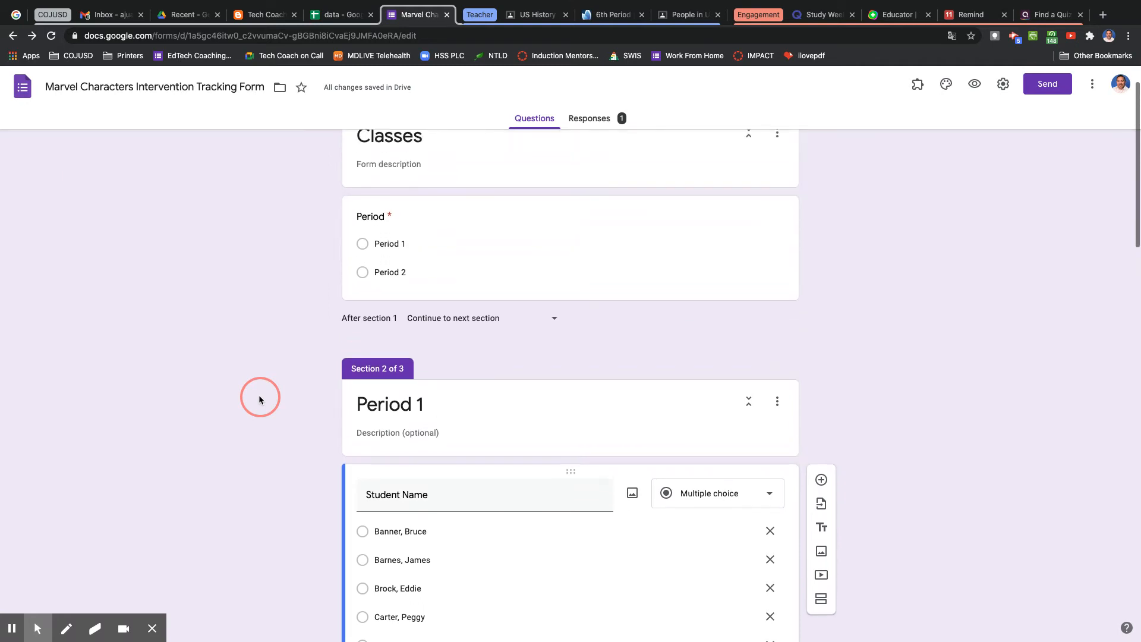
scroll(259, 397, "down", 8)
scroll(259, 397, "down", 9)
scroll(259, 397, "up", 12)
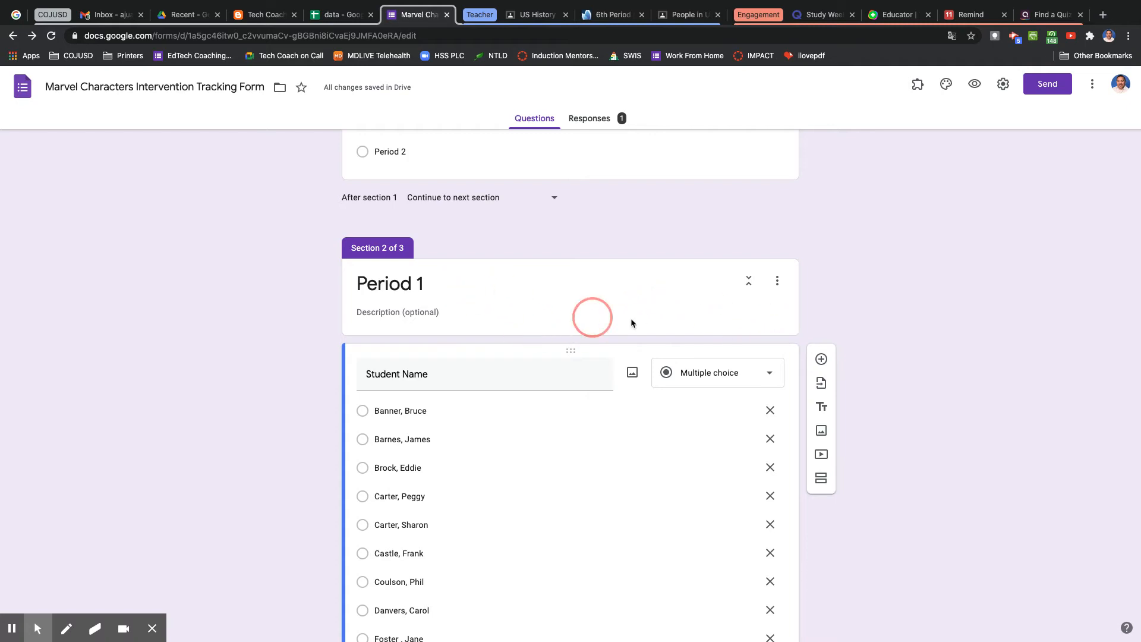
left_click(779, 283)
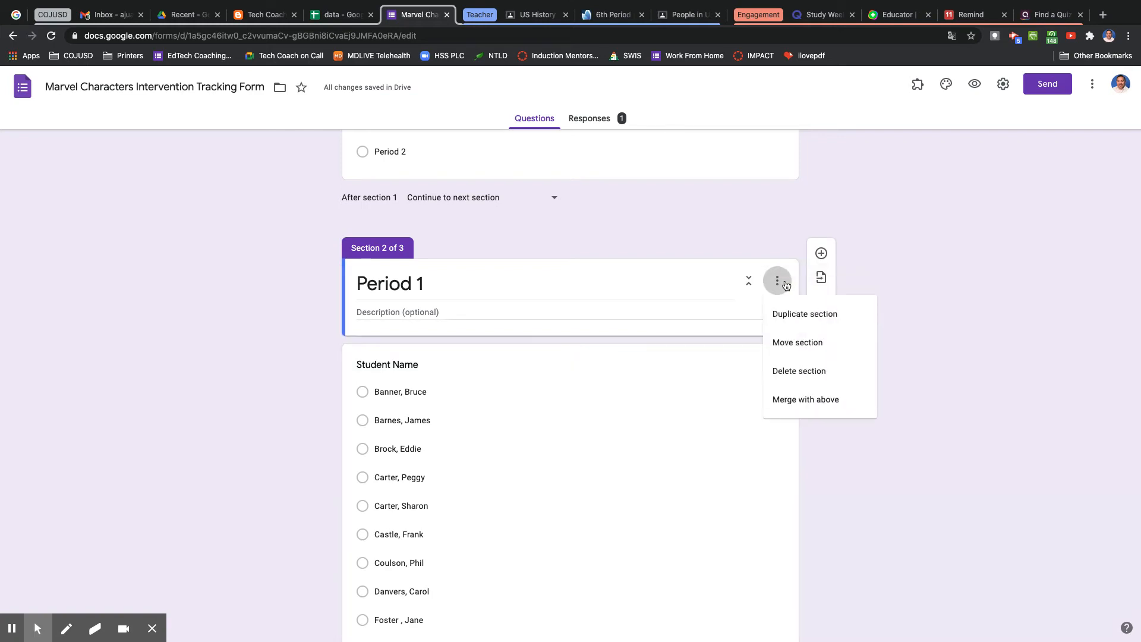
left_click(804, 313)
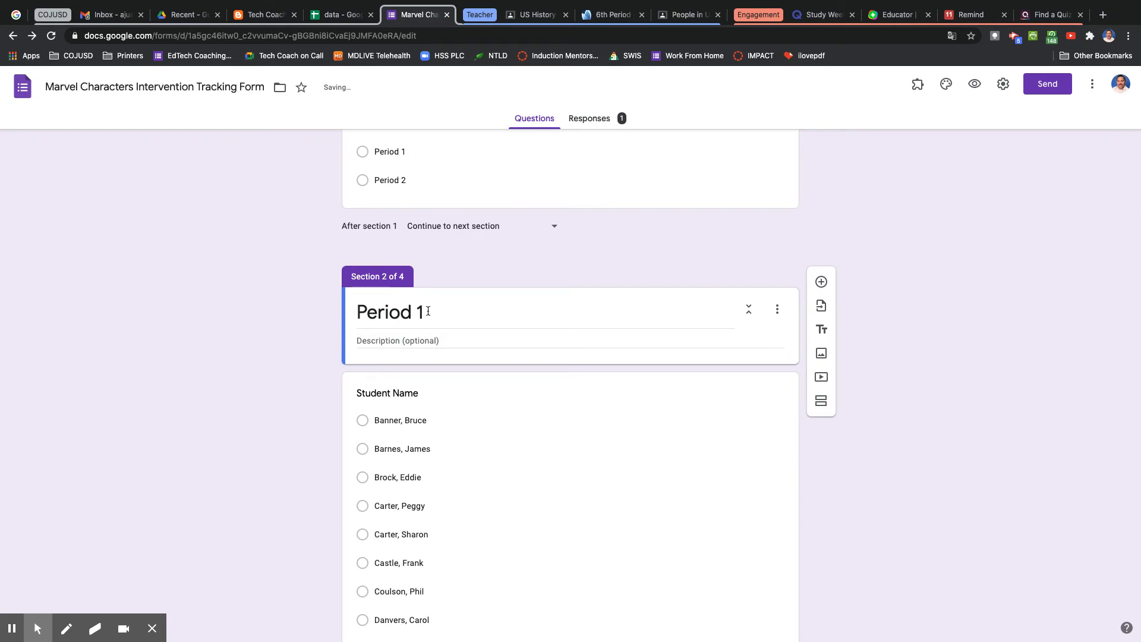
triple_click(428, 312)
left_click(428, 312)
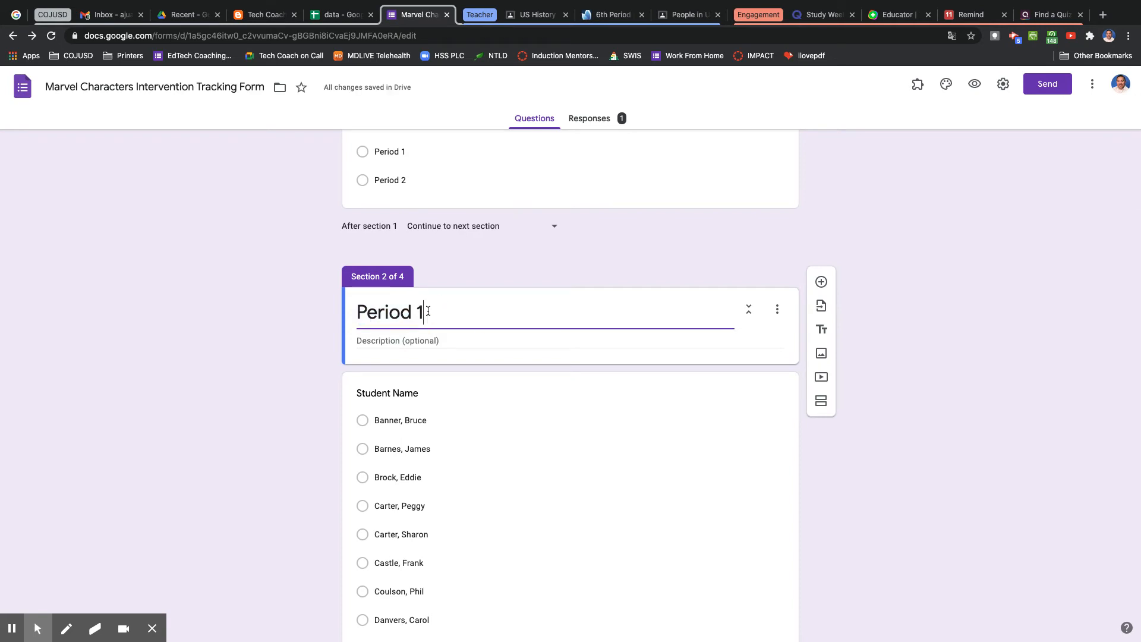
type("2")
Remove all student name options from the Student Name question in the Period 2 section.
left_click(462, 460)
left_click(770, 468)
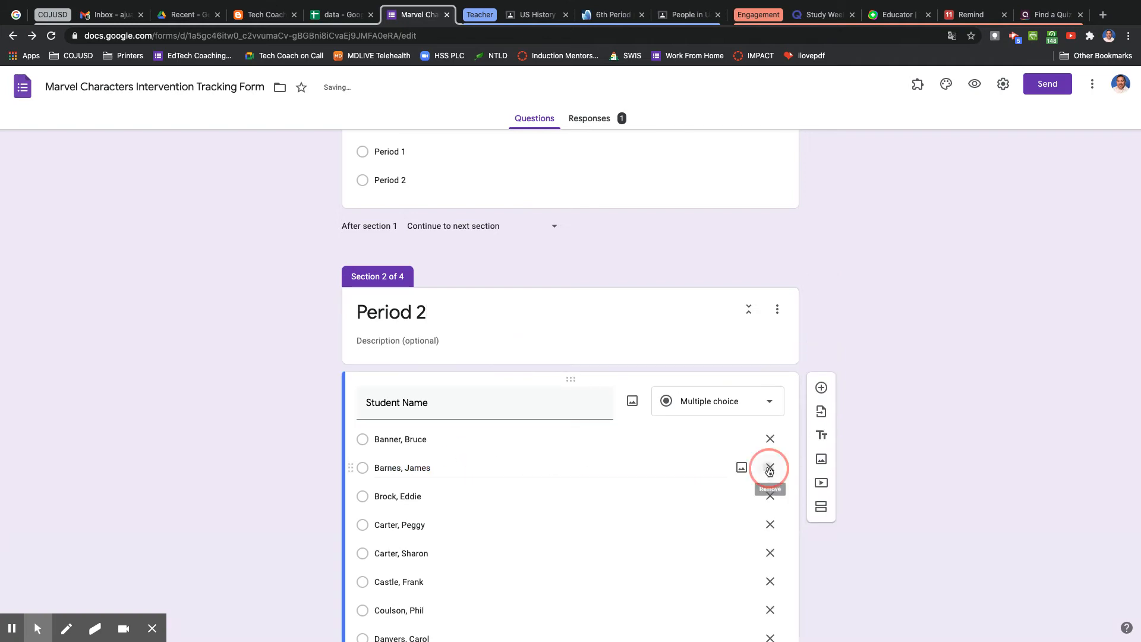
left_click(770, 468)
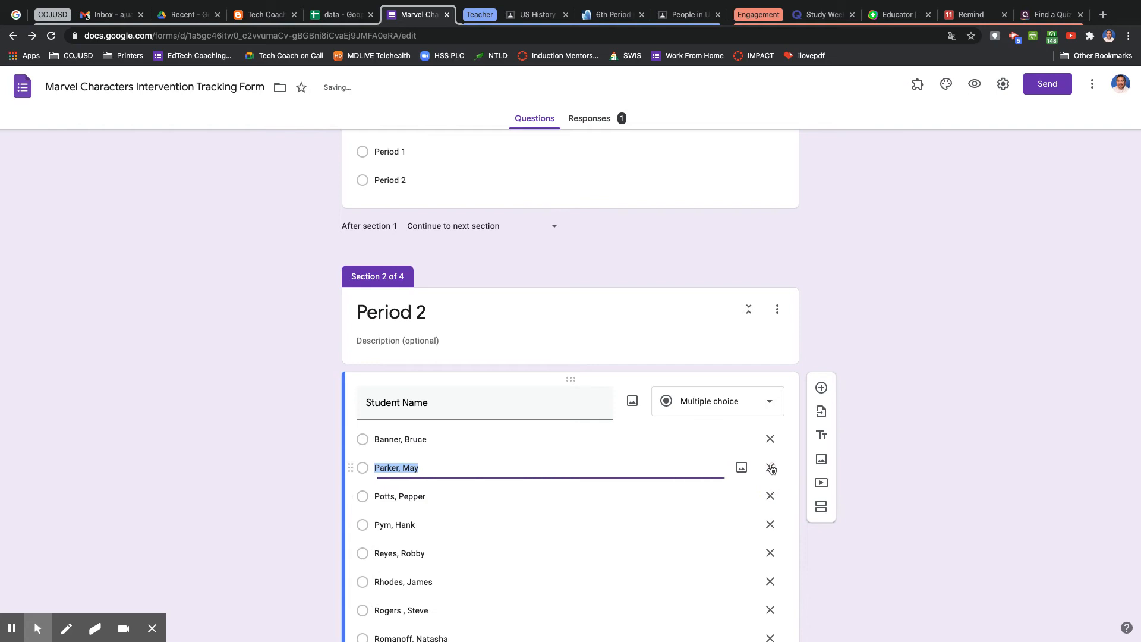
left_click(772, 468)
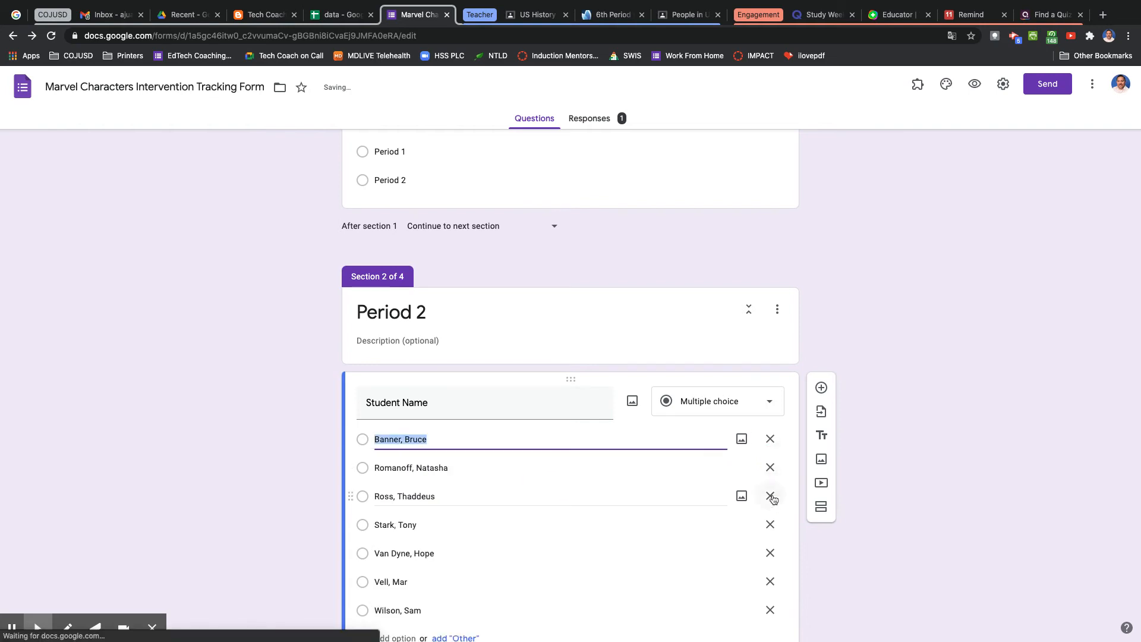
left_click(771, 496)
left_click(771, 497)
left_click(771, 496)
left_click(771, 467)
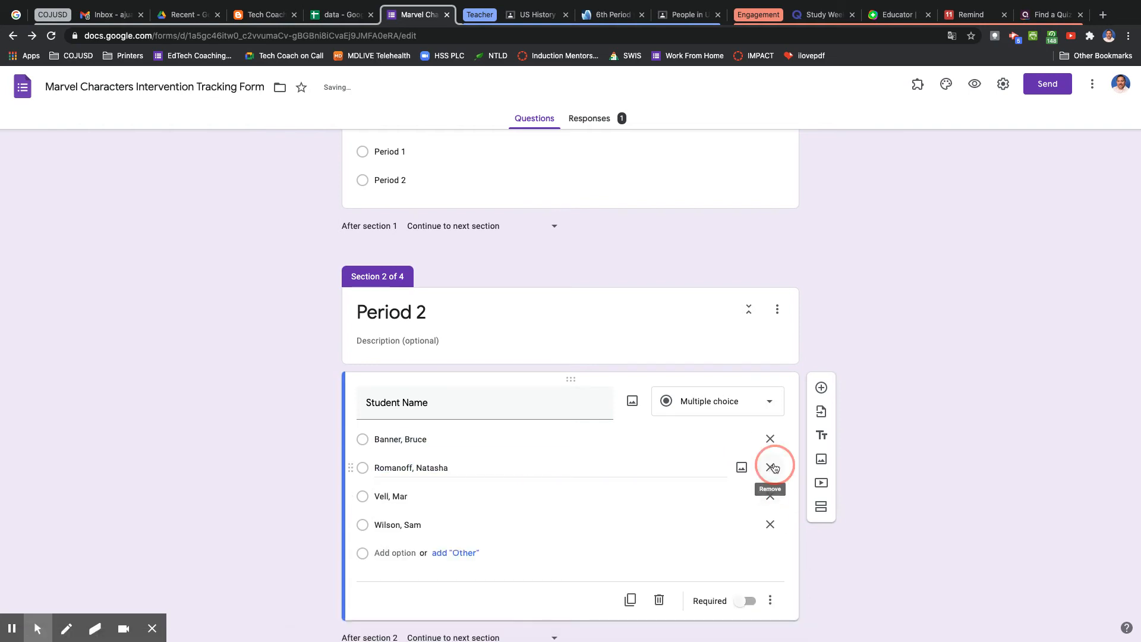
left_click(771, 468)
left_click(772, 468)
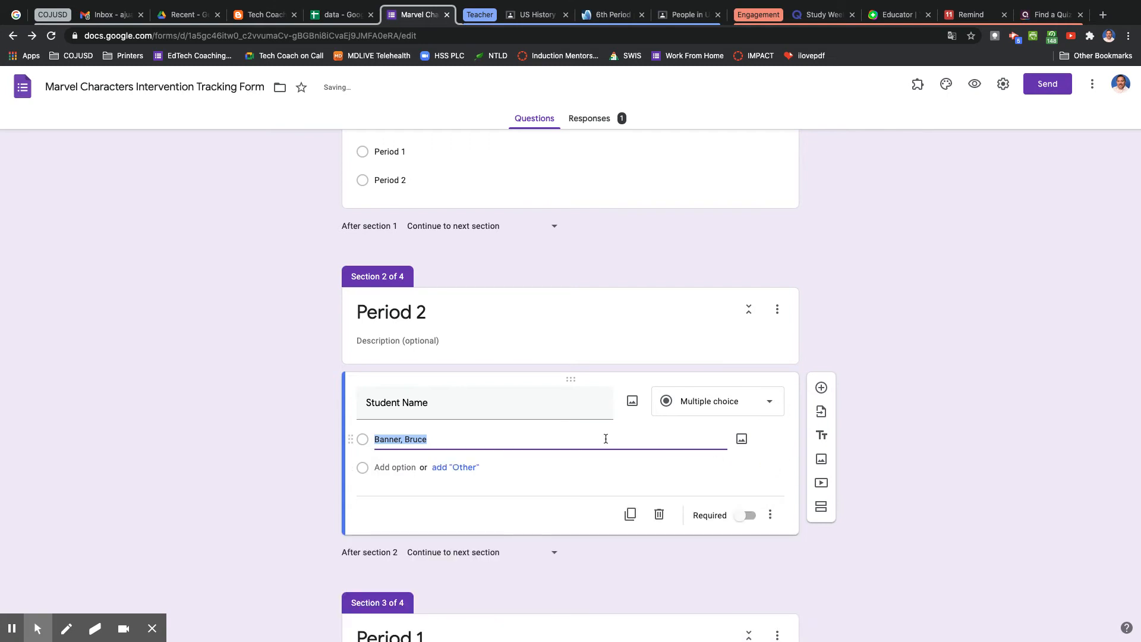
key("BackSpace")
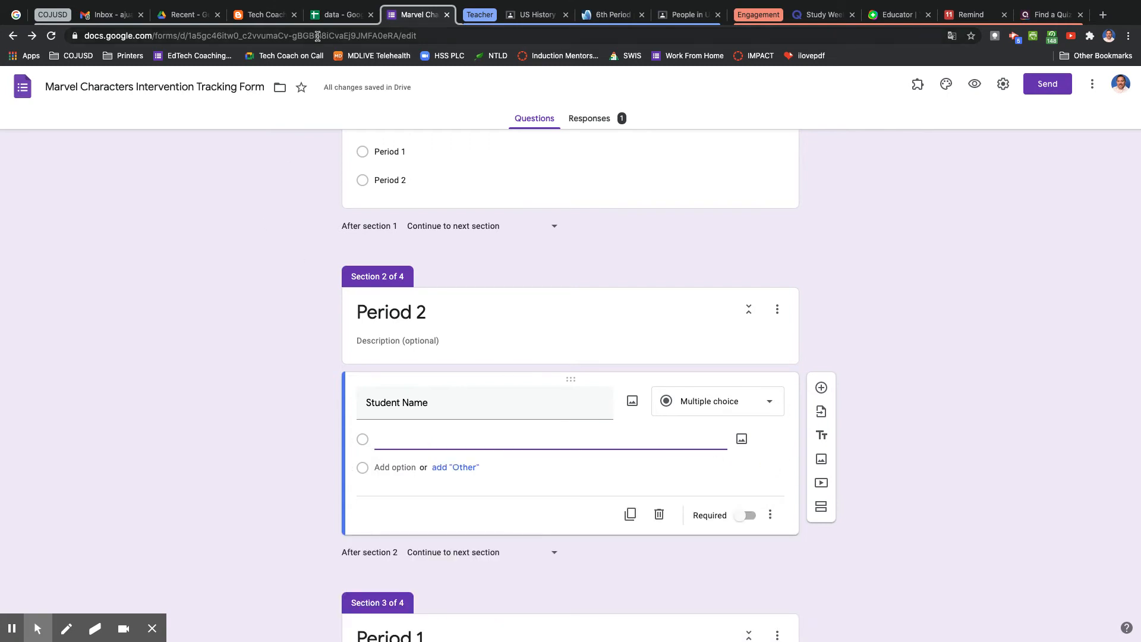
Copy the combined names again from the sheet and paste them as the Period 2 Student Name options.
left_click(325, 18)
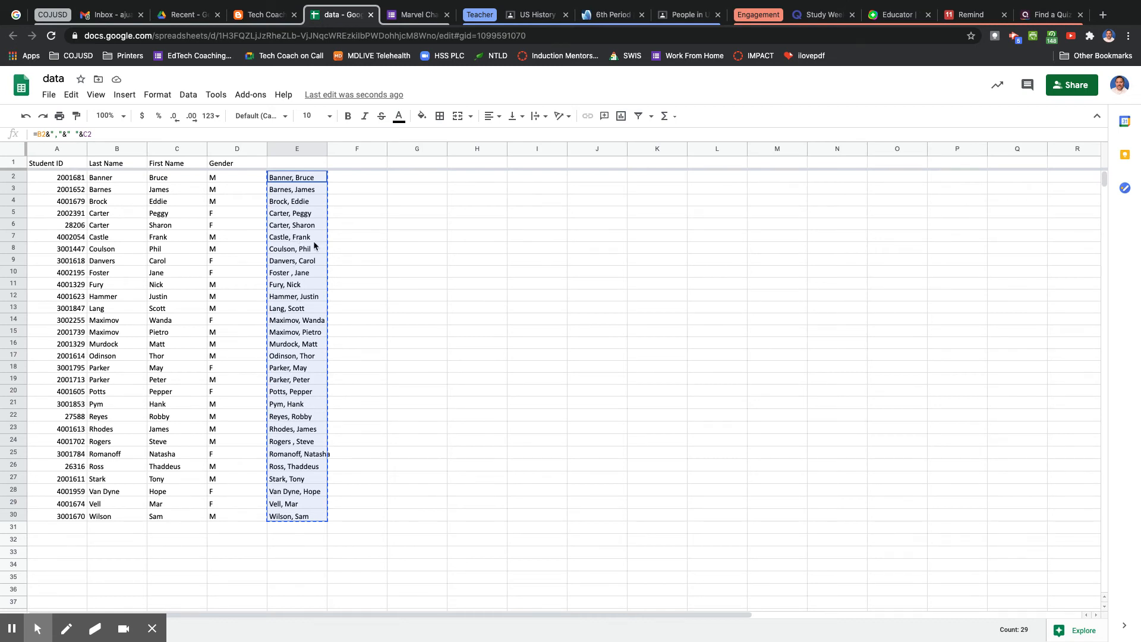
right_click(305, 262)
left_click(333, 245)
left_click(390, 16)
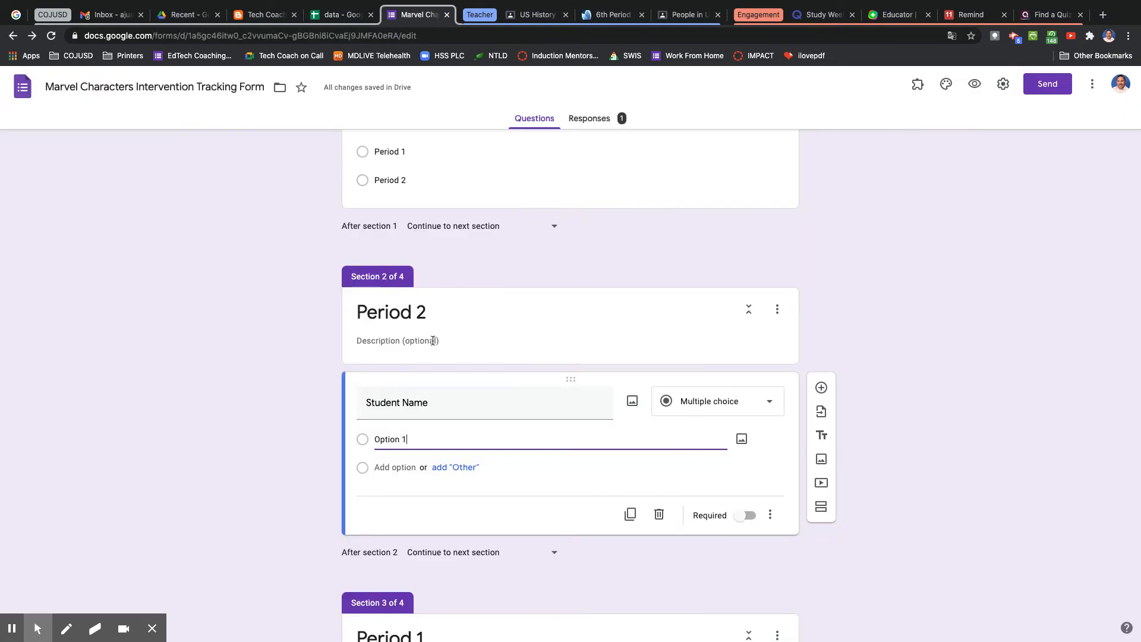
right_click(399, 437)
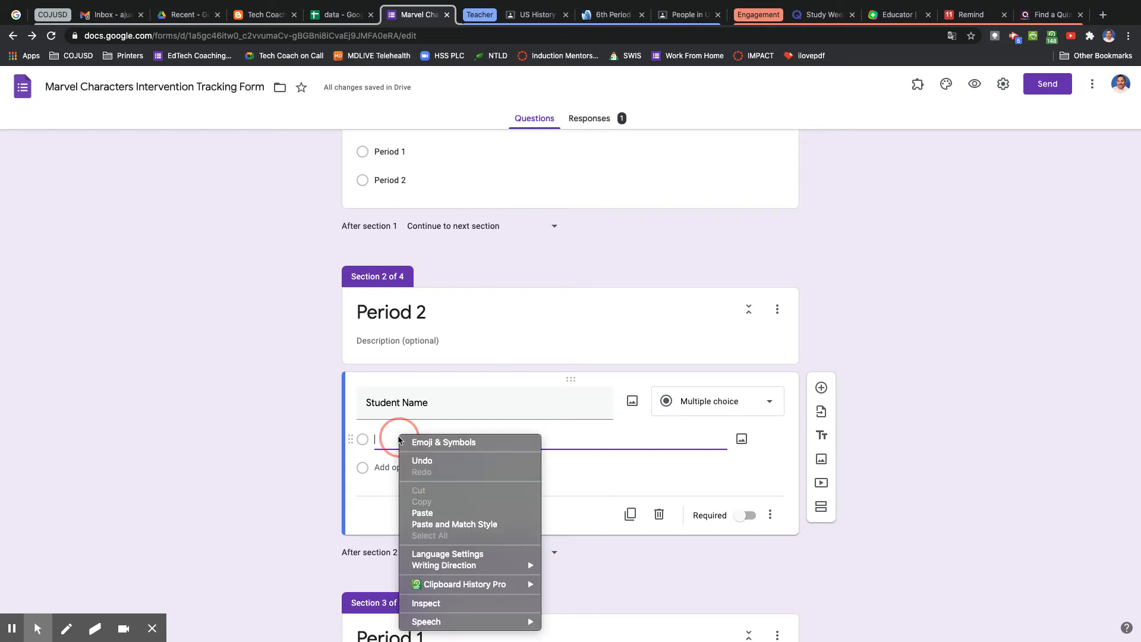
left_click(423, 513)
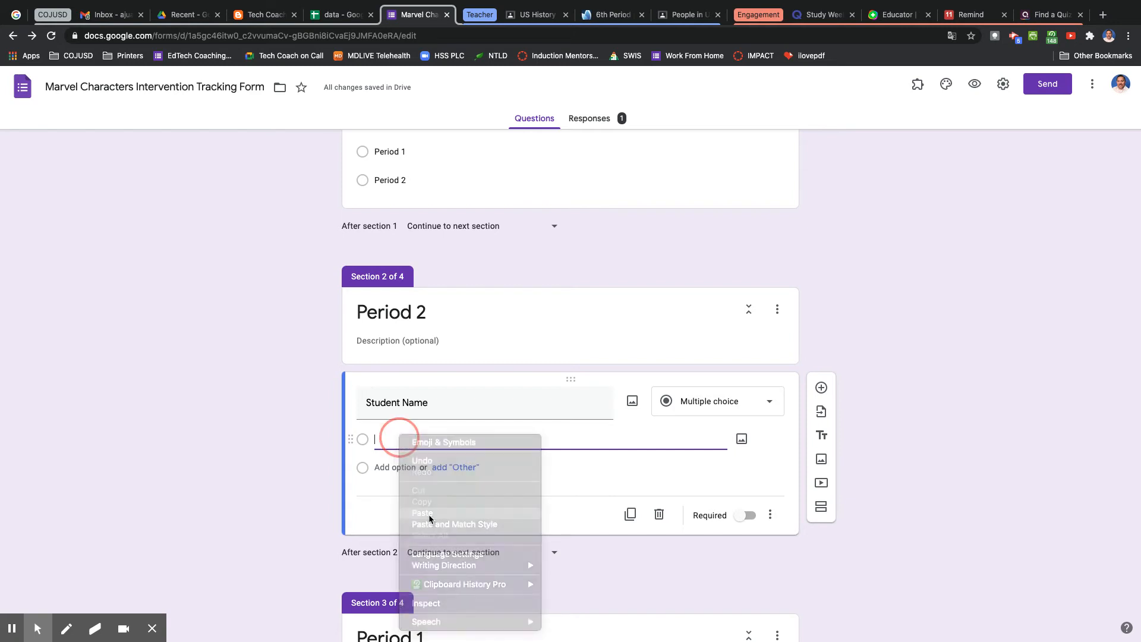
Turn on going to a section based on the answer for the Period question.
scroll(292, 420, "up", 20)
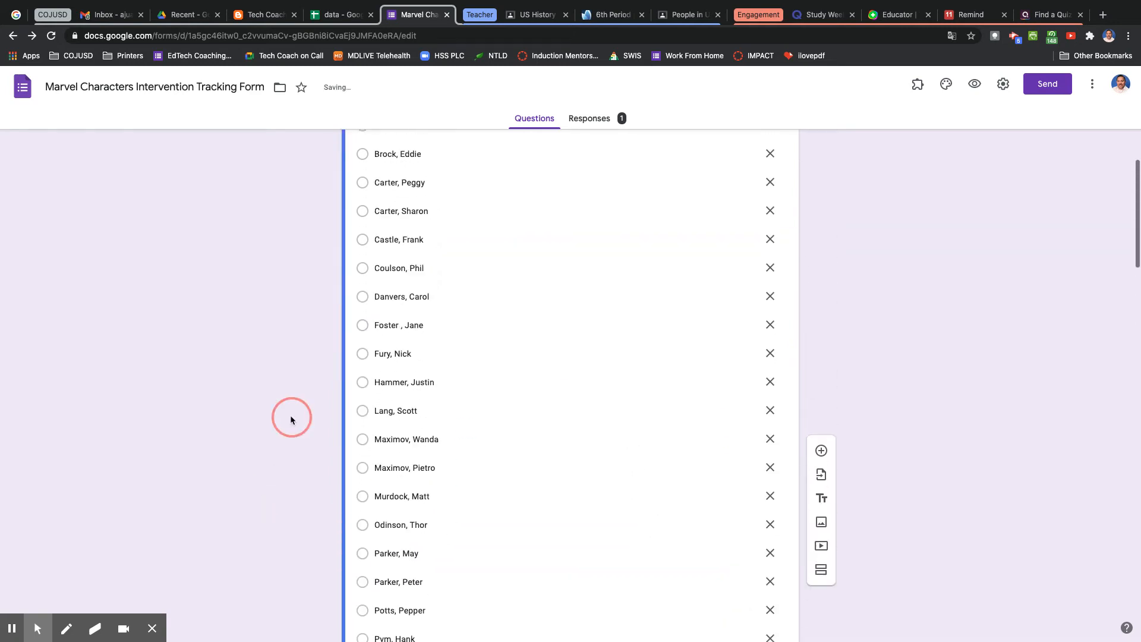
scroll(291, 420, "up", 3)
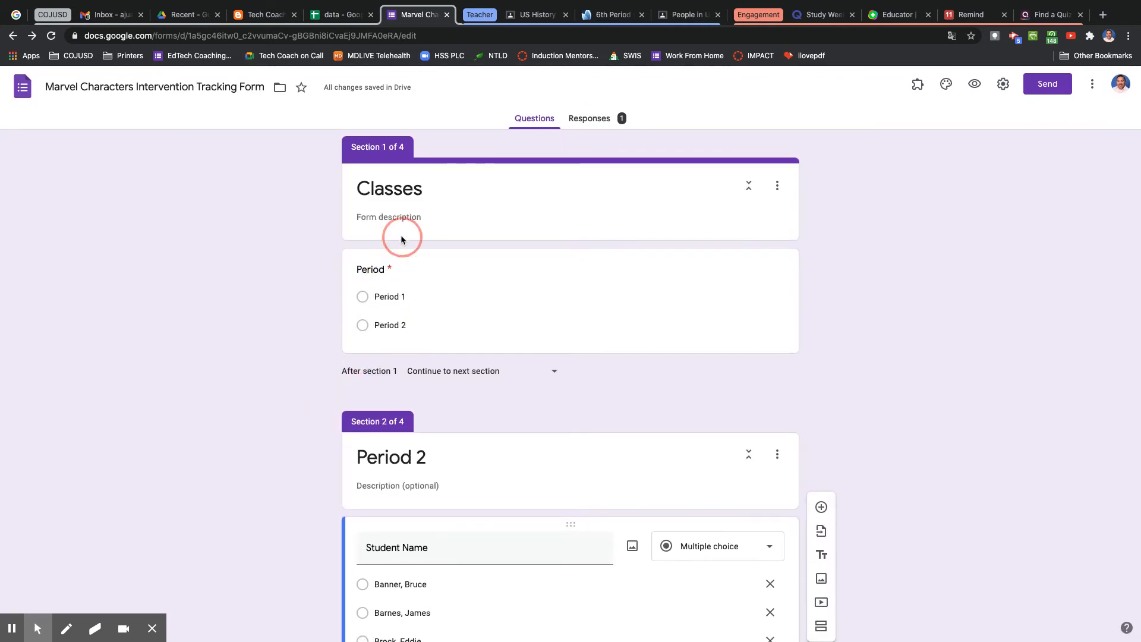
left_click(406, 297)
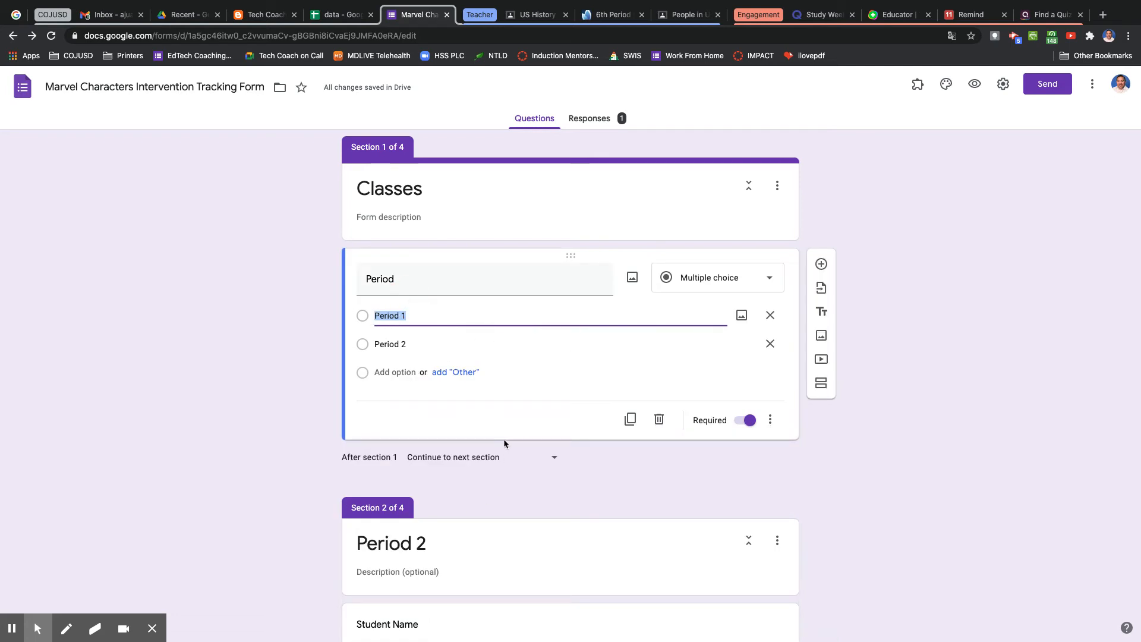
scroll(504, 444, "down", 18)
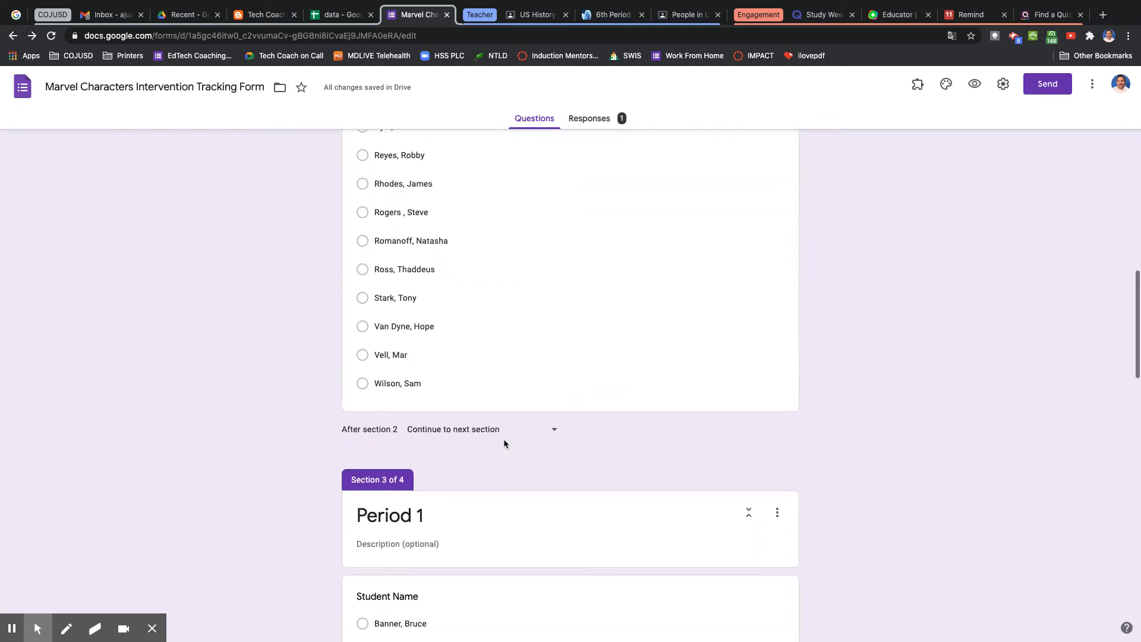
scroll(504, 444, "down", 15)
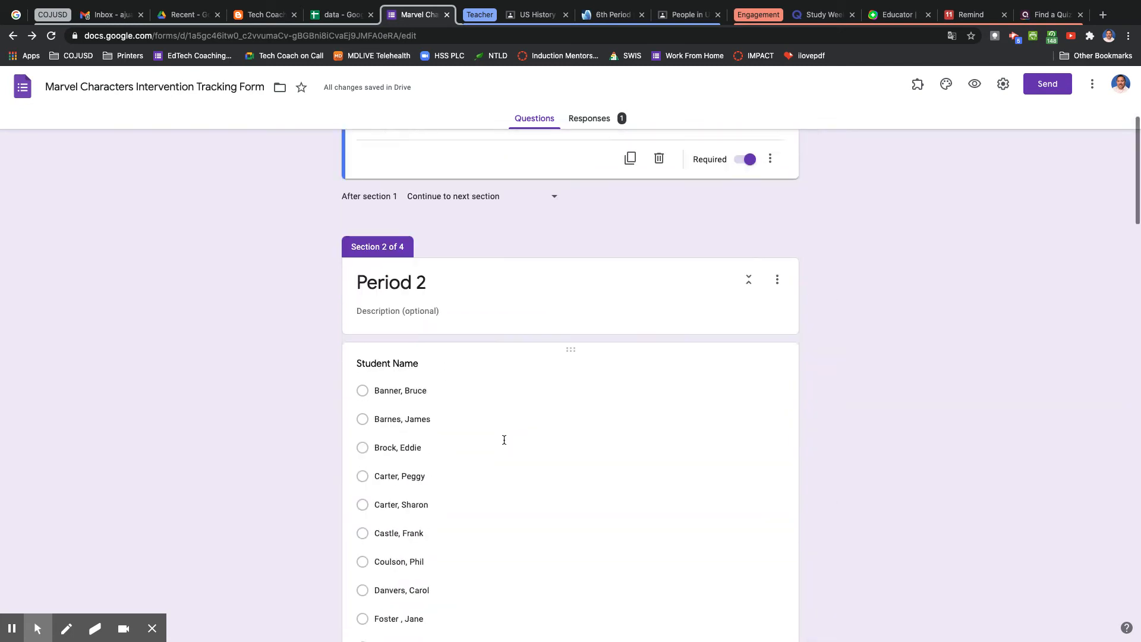
scroll(504, 444, "up", 7)
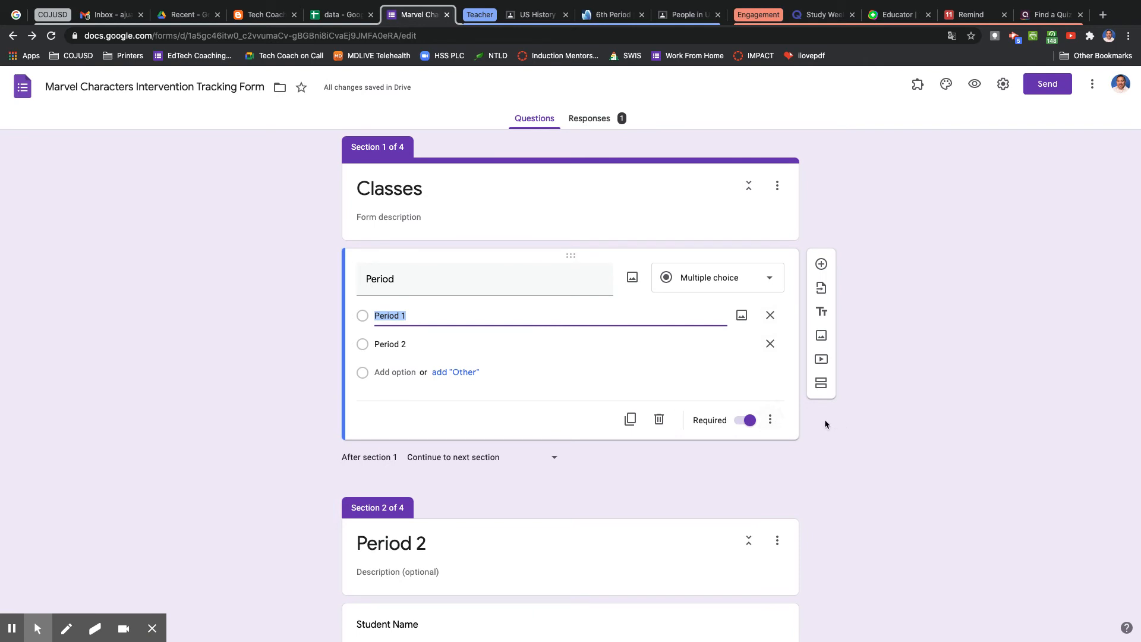
left_click(770, 423)
left_click(836, 499)
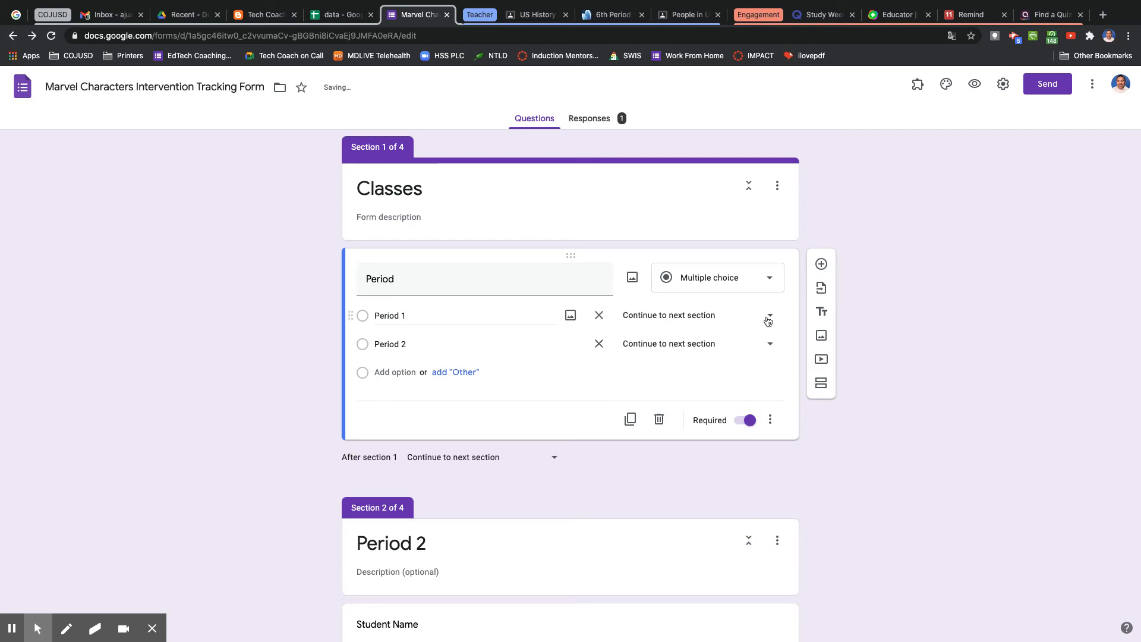
Route Period 1 to Go to section 3 (Period 1) and Period 2 to Go to section 2 (Period 2).
left_click(741, 316)
left_click(761, 321)
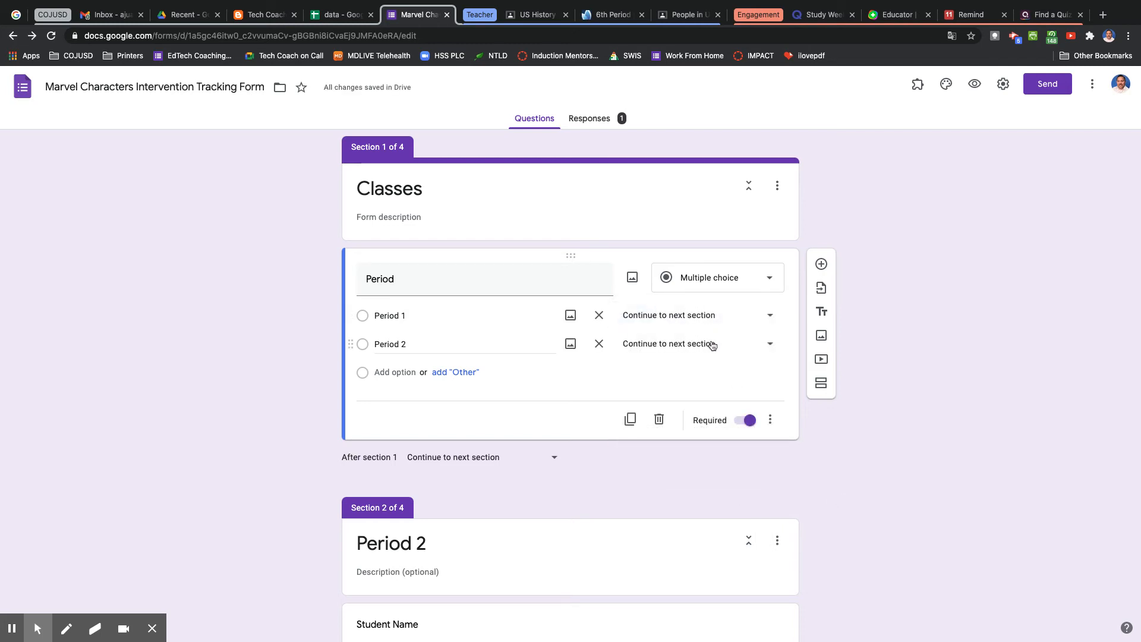
left_click(767, 325)
left_click_drag(715, 371, 702, 402)
left_click(769, 345)
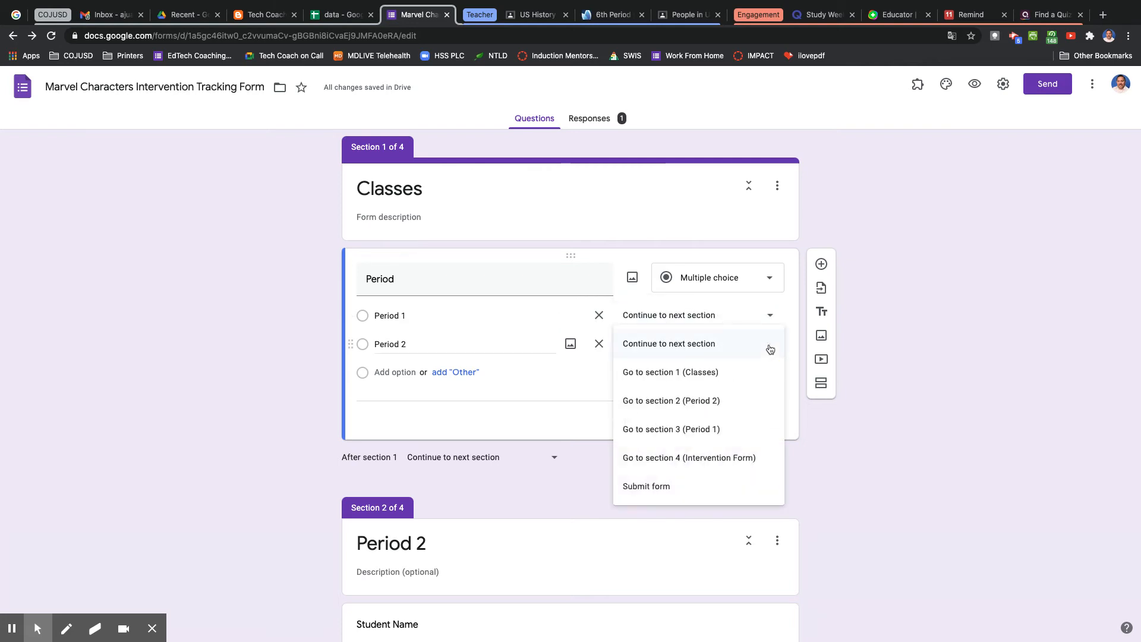
left_click(698, 406)
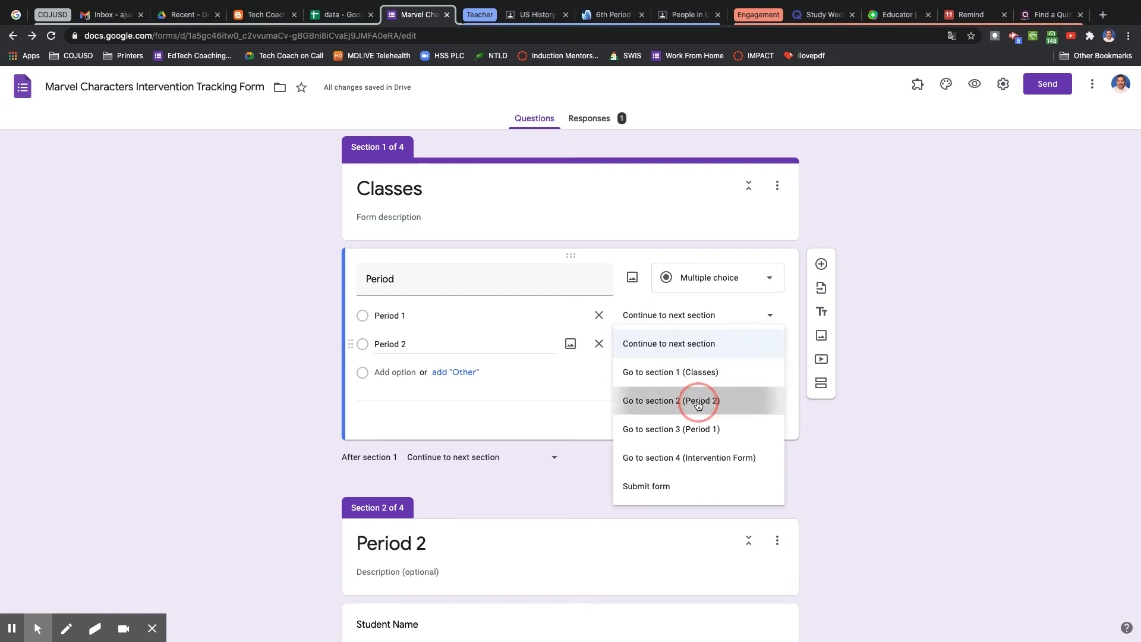
left_click(740, 321)
left_click(765, 400)
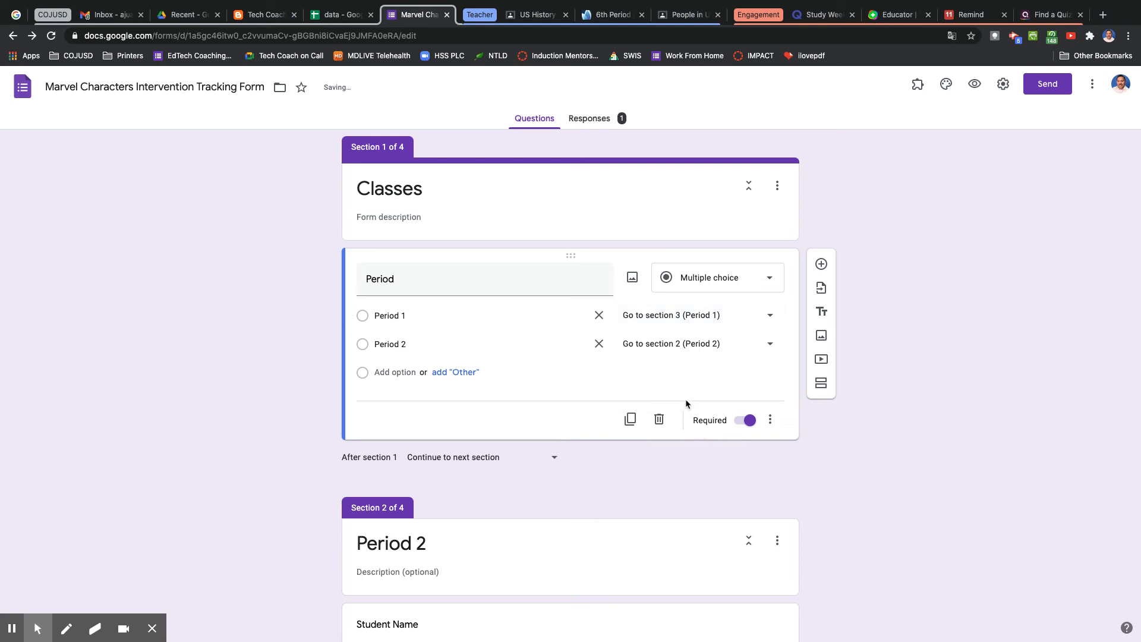
Scroll through the Intervention Form and Period 1 sections to review the form.
scroll(582, 505, "down", 10)
scroll(583, 508, "down", 10)
scroll(583, 511, "down", 15)
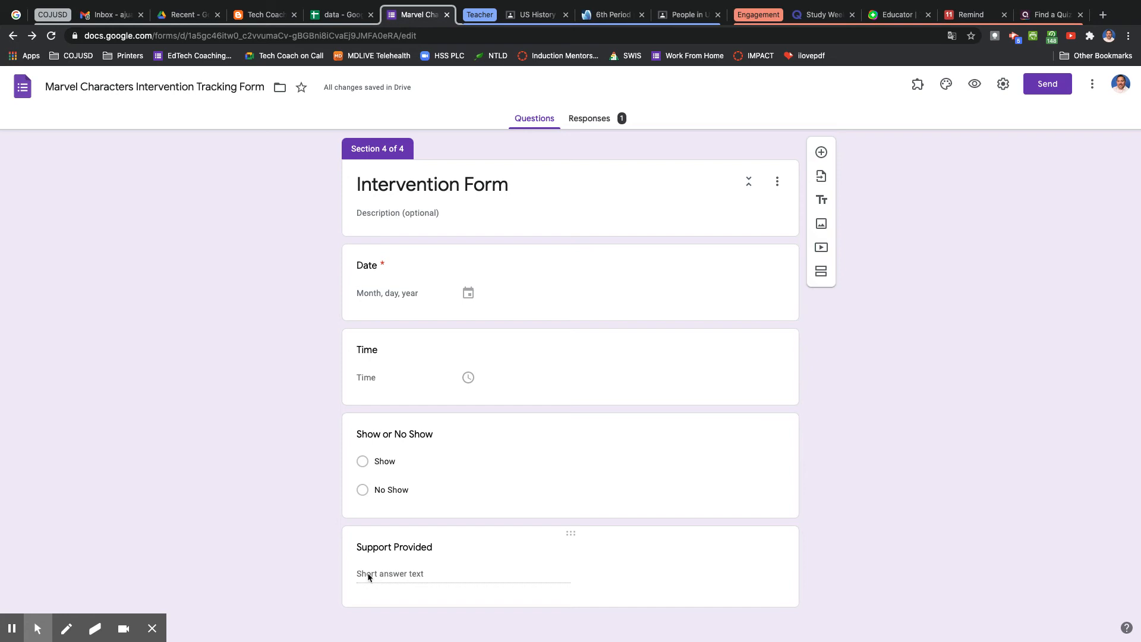
scroll(394, 575, "up", 8)
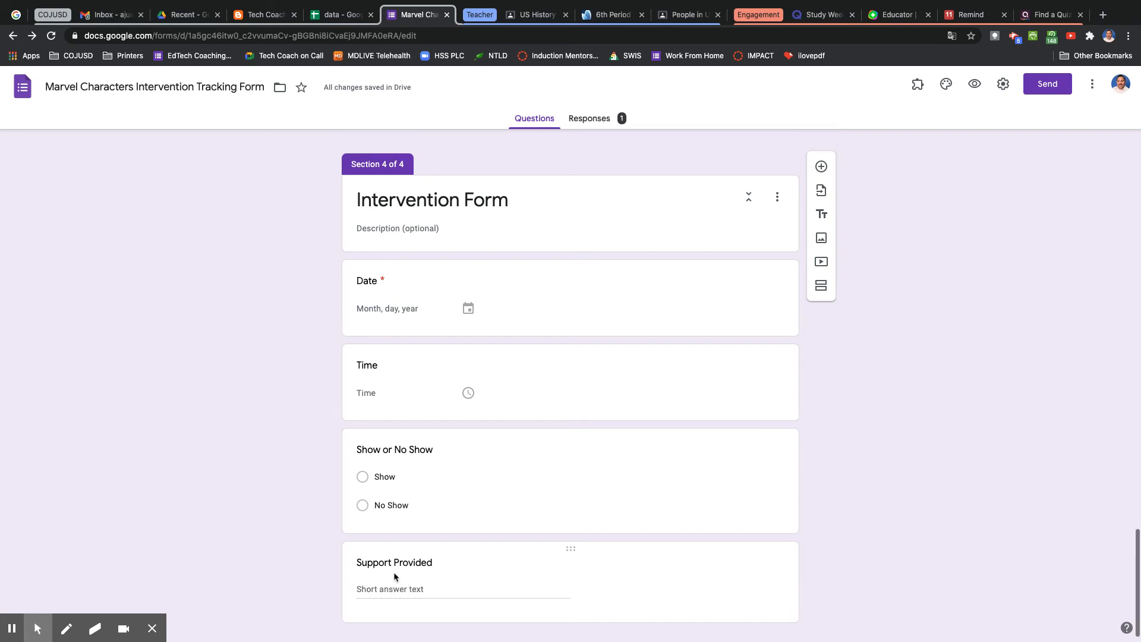
scroll(395, 576, "up", 10)
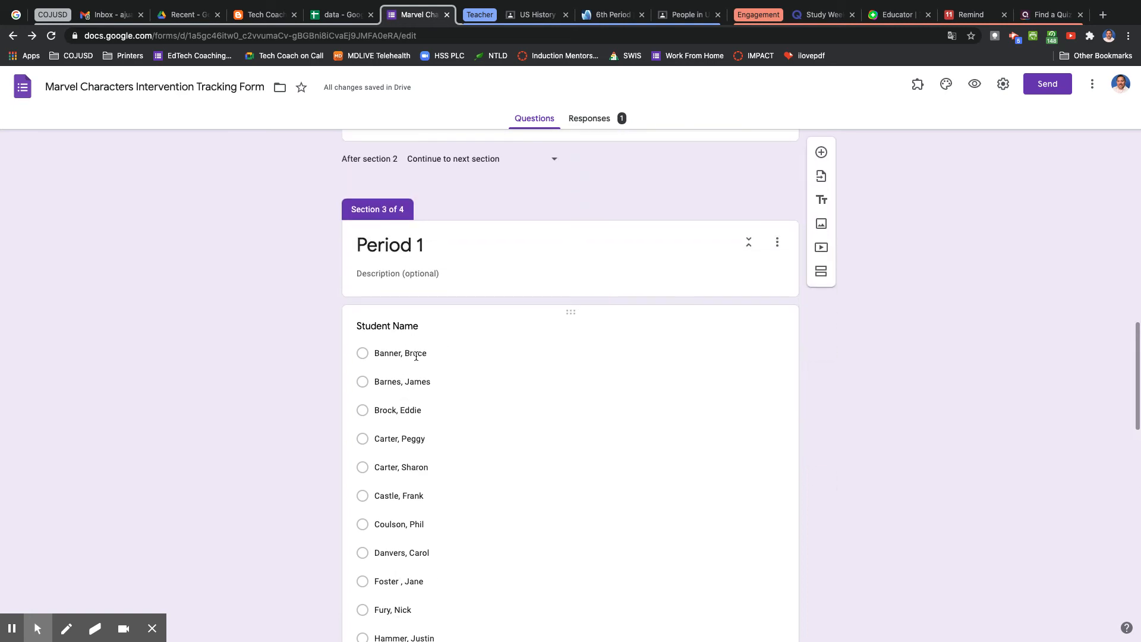
Change the Student Name question type to Checkboxes in both the Period 1 and Period 2 sections.
left_click(416, 353)
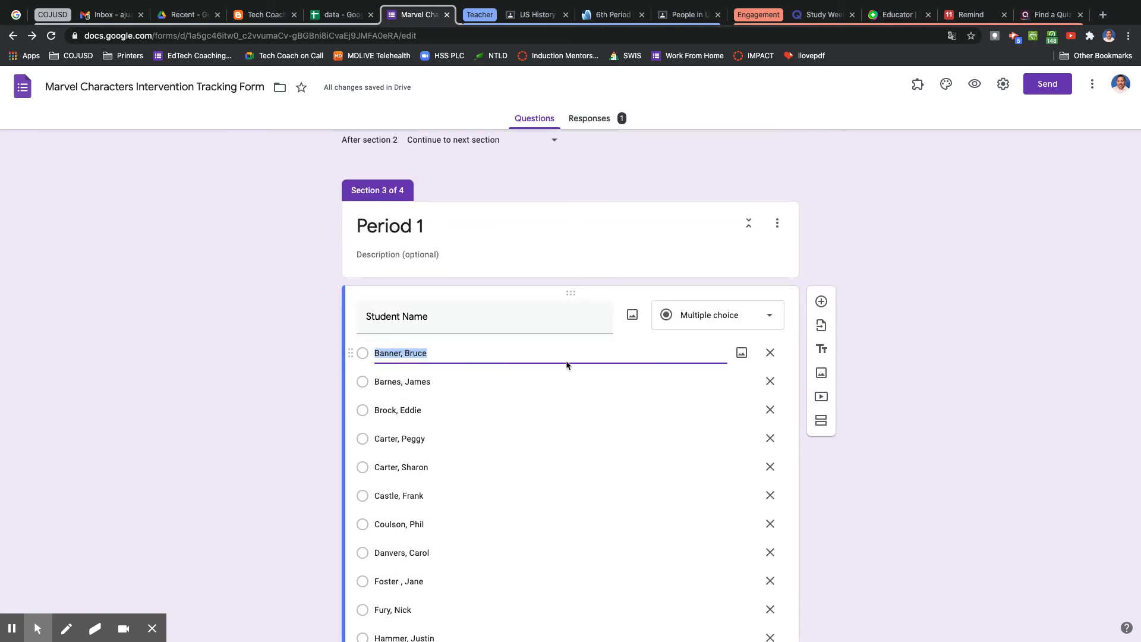
left_click(692, 314)
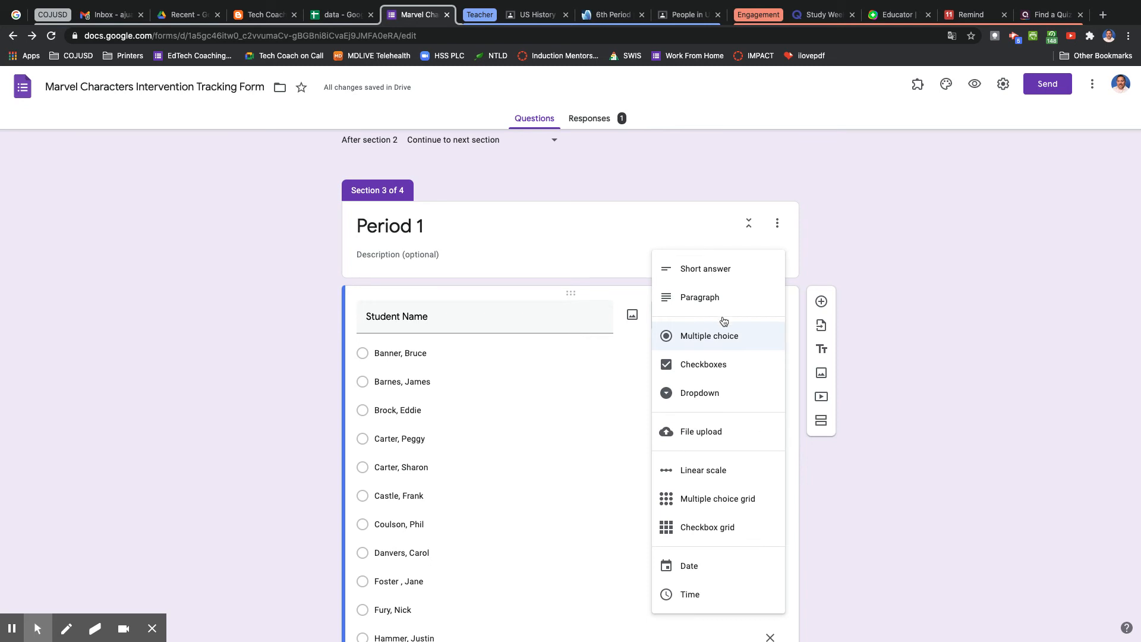
left_click(700, 364)
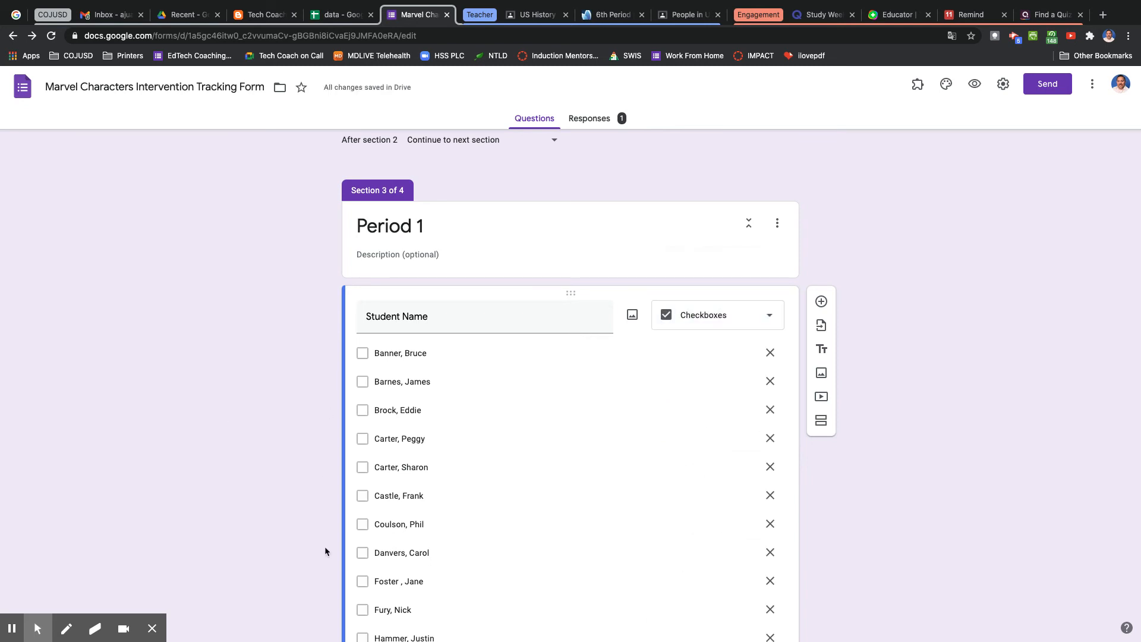
scroll(324, 547, "up", 12)
left_click(434, 351)
scroll(434, 351, "up", 6)
left_click(684, 299)
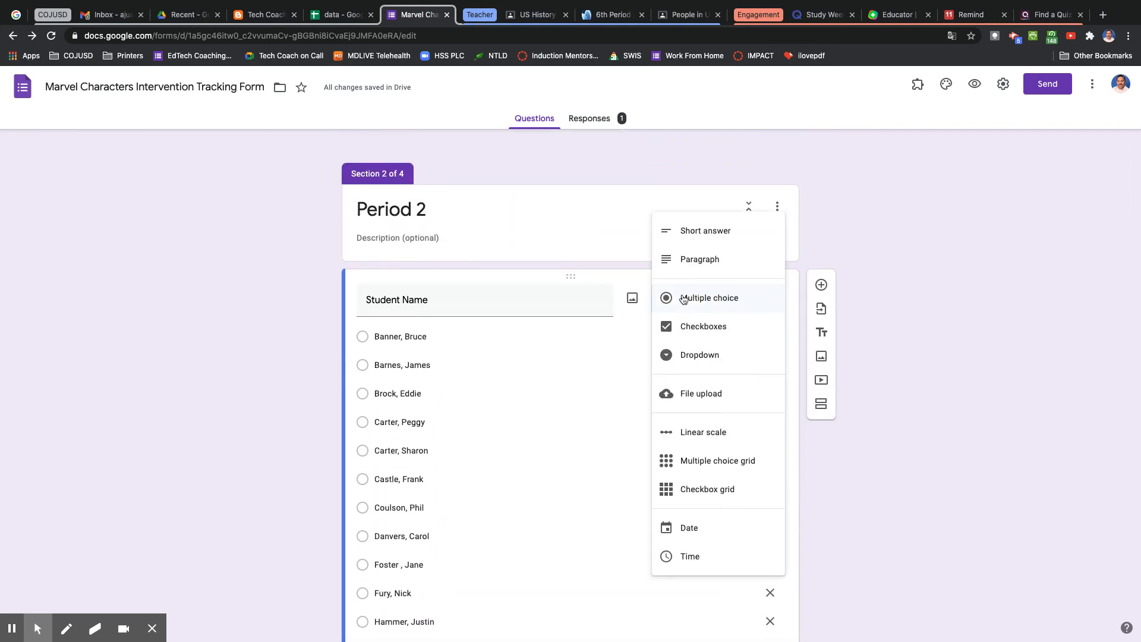
key("Return")
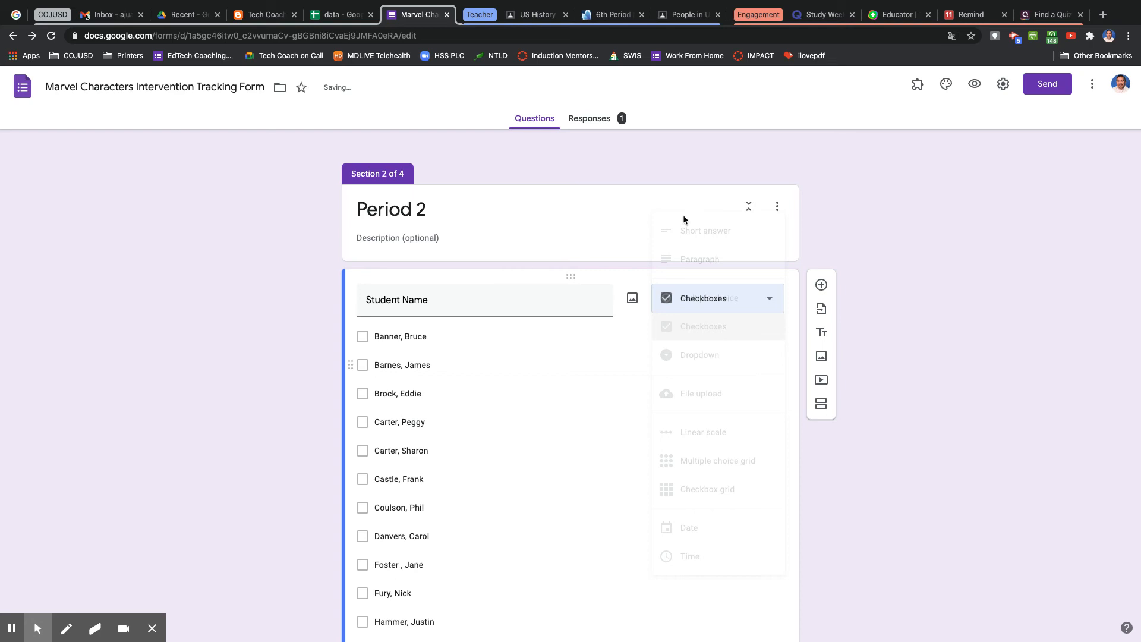
Preview the form, choose Period 1, check Carter, Peggy, Carter, Sharon and Castle, Frank, and continue to the next section.
left_click(979, 85)
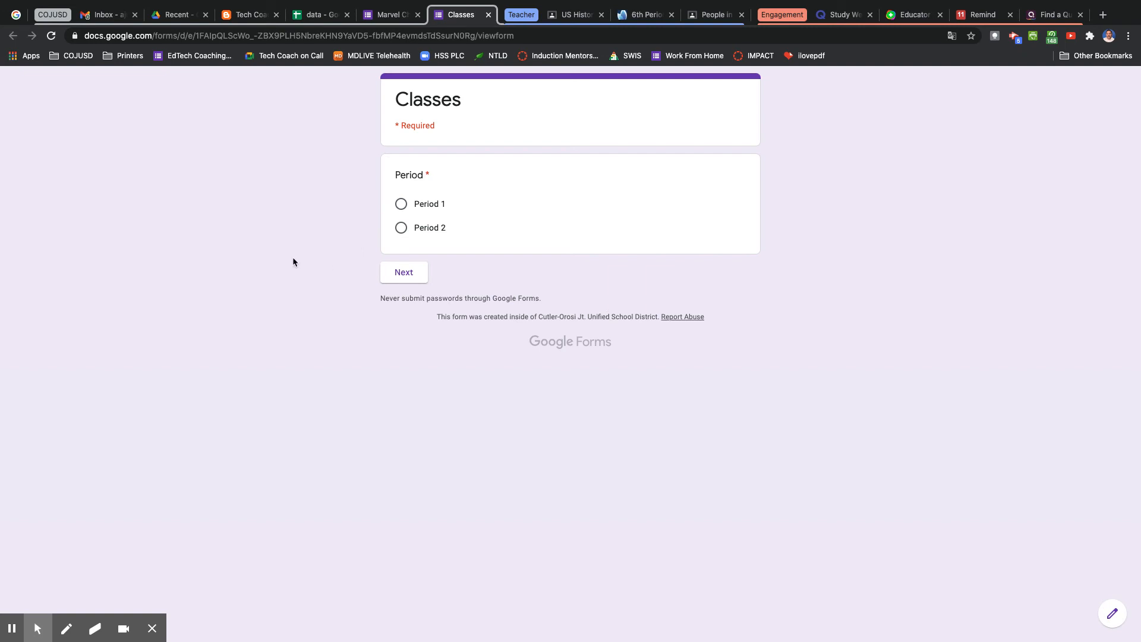
left_click(400, 204)
left_click(404, 273)
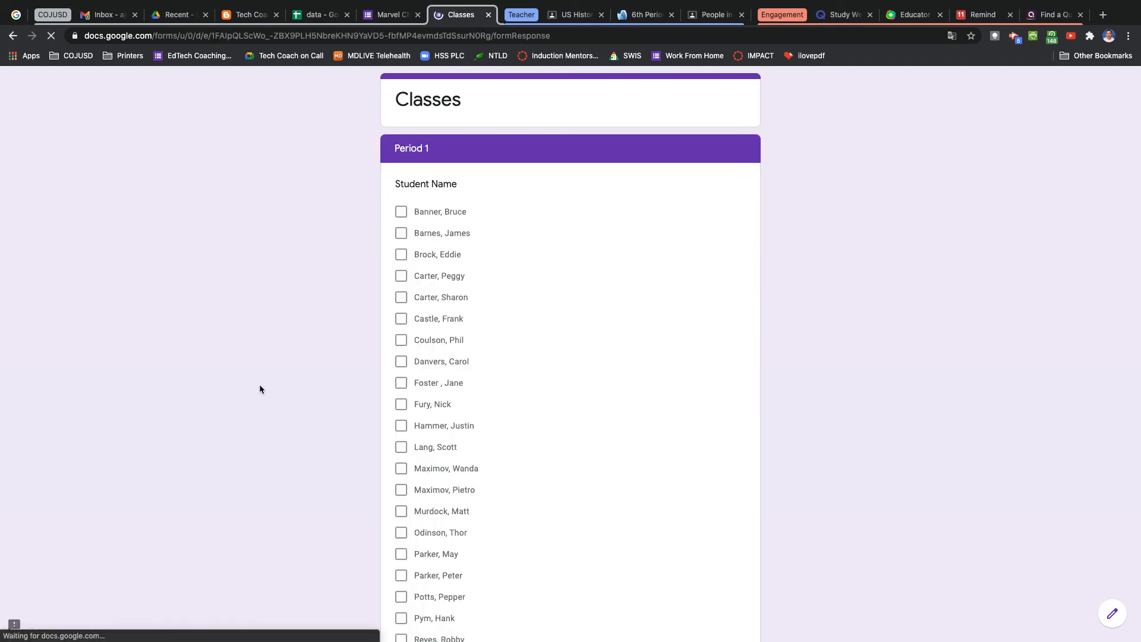
scroll(387, 355, "down", 1)
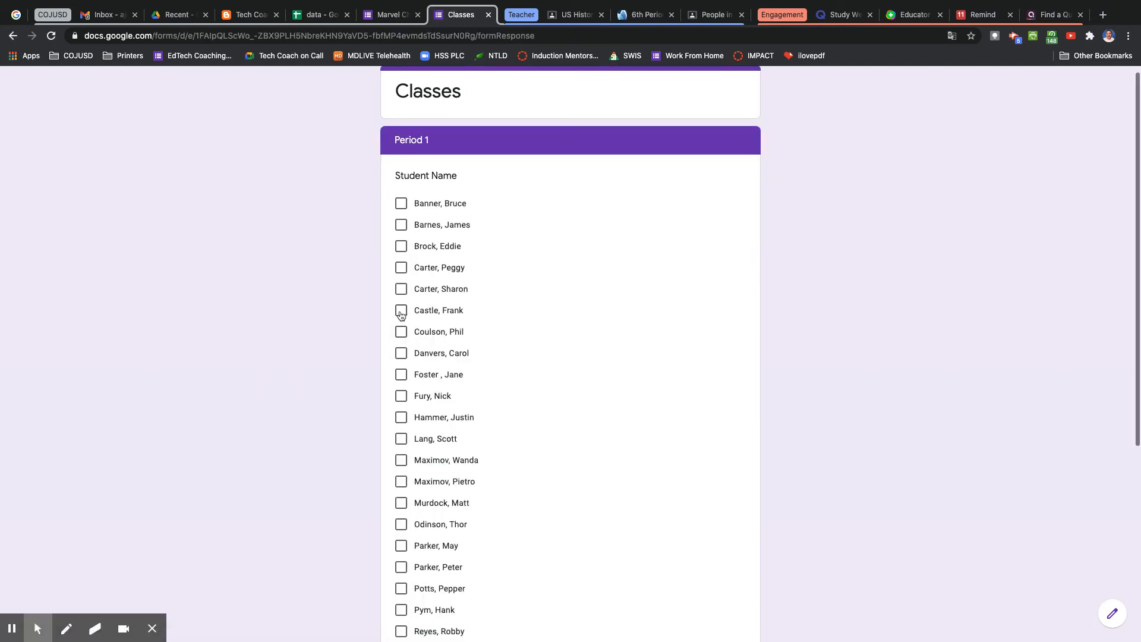
left_click(401, 268)
left_click(402, 289)
left_click(401, 310)
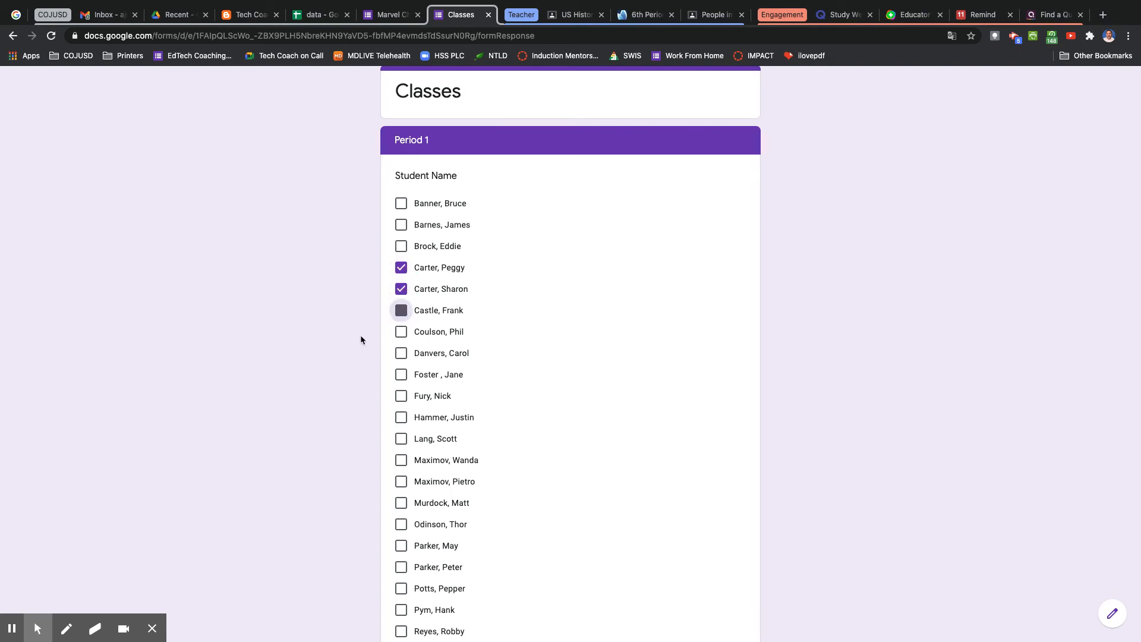
scroll(347, 350, "down", 5)
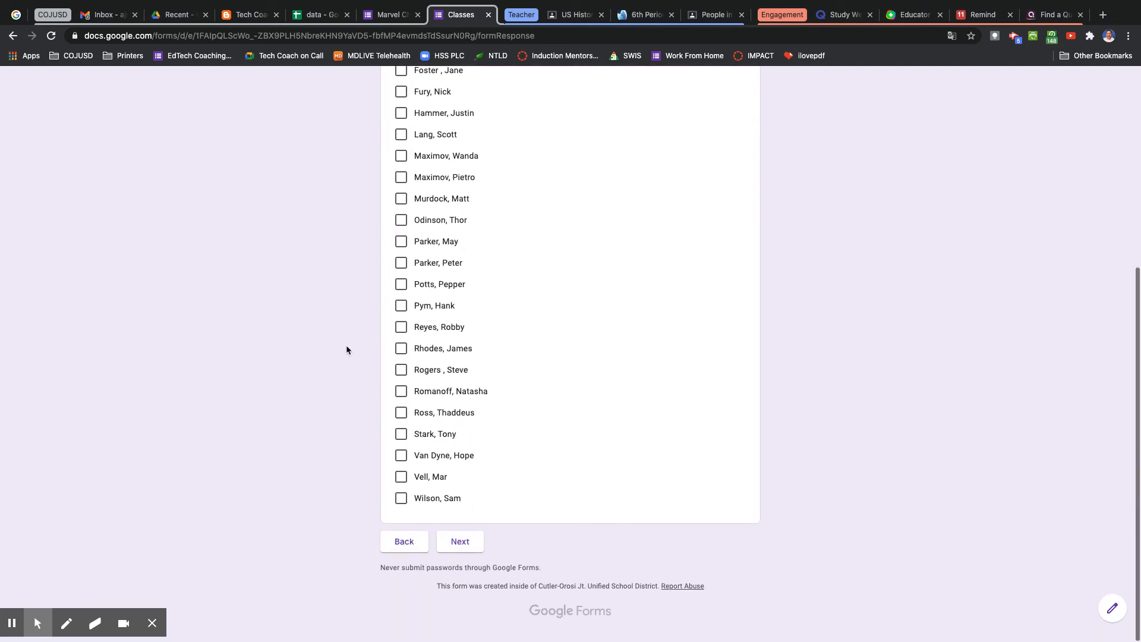
left_click(475, 555)
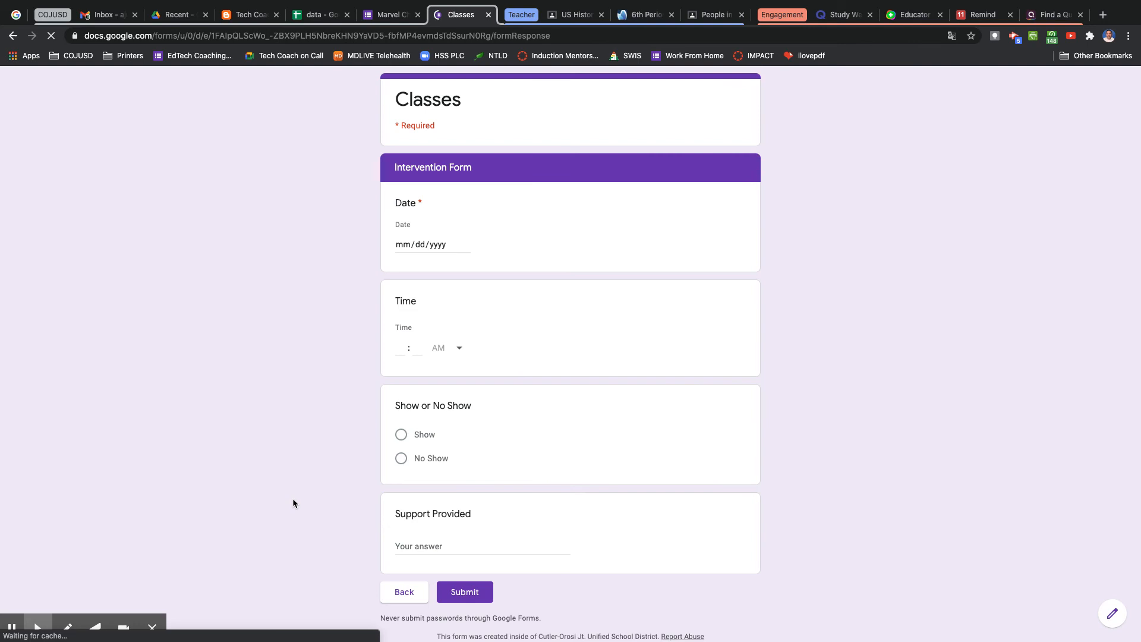
Set the Date to 11/17/2020 and the Time to 11:15 AM, and mark the student as Show.
left_click(465, 243)
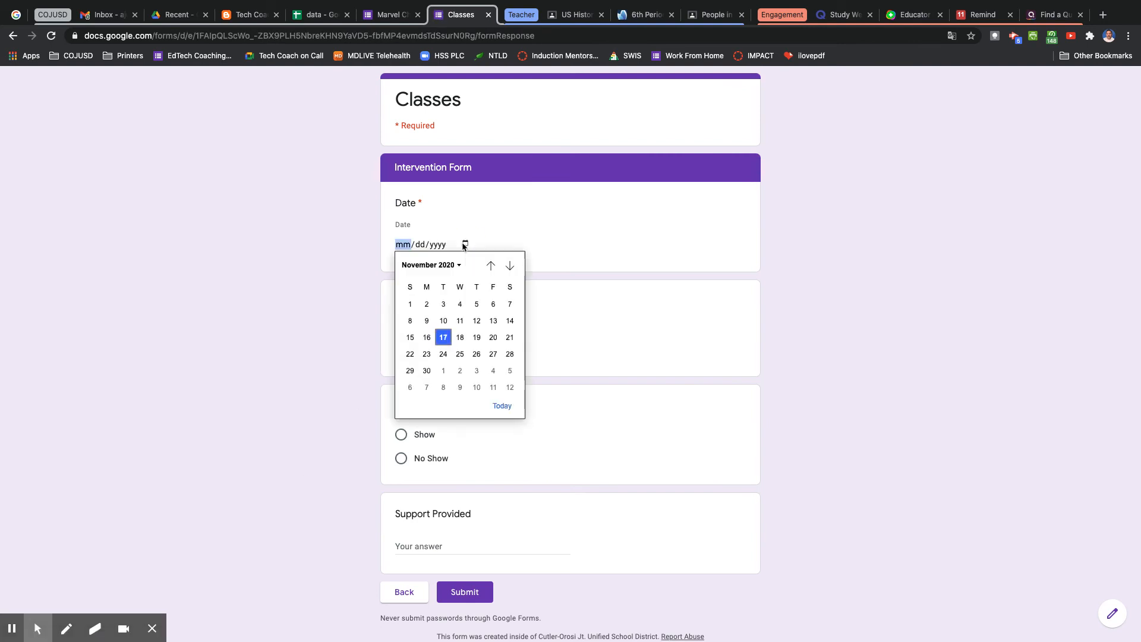
left_click(443, 337)
left_click(401, 349)
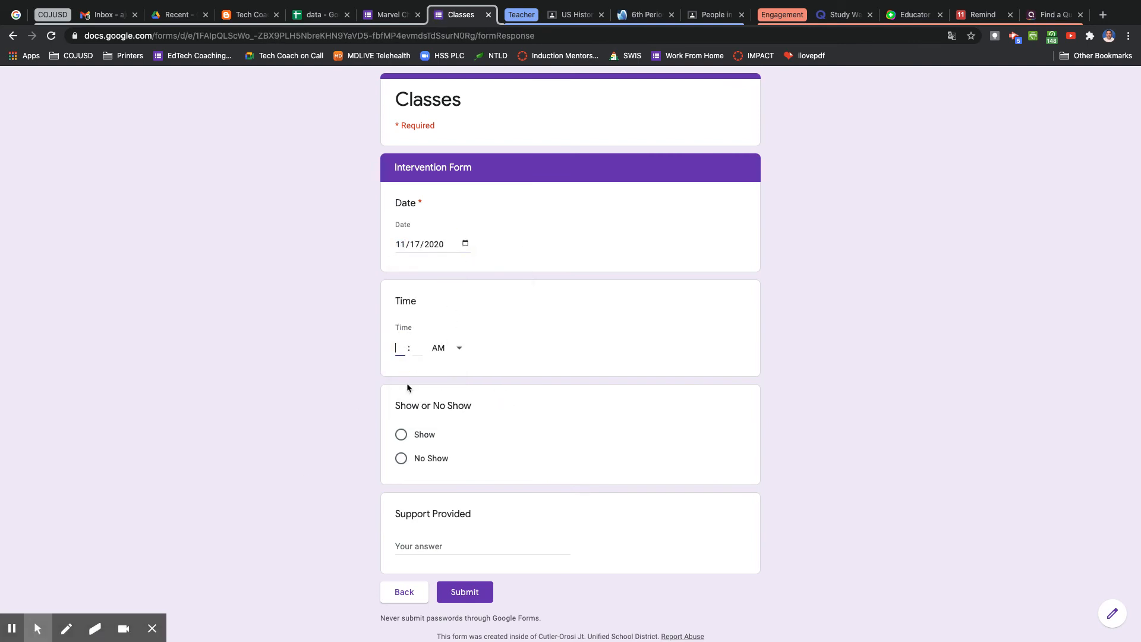
type("11")
left_click(418, 349)
type("1")
left_click(423, 435)
left_click(440, 568)
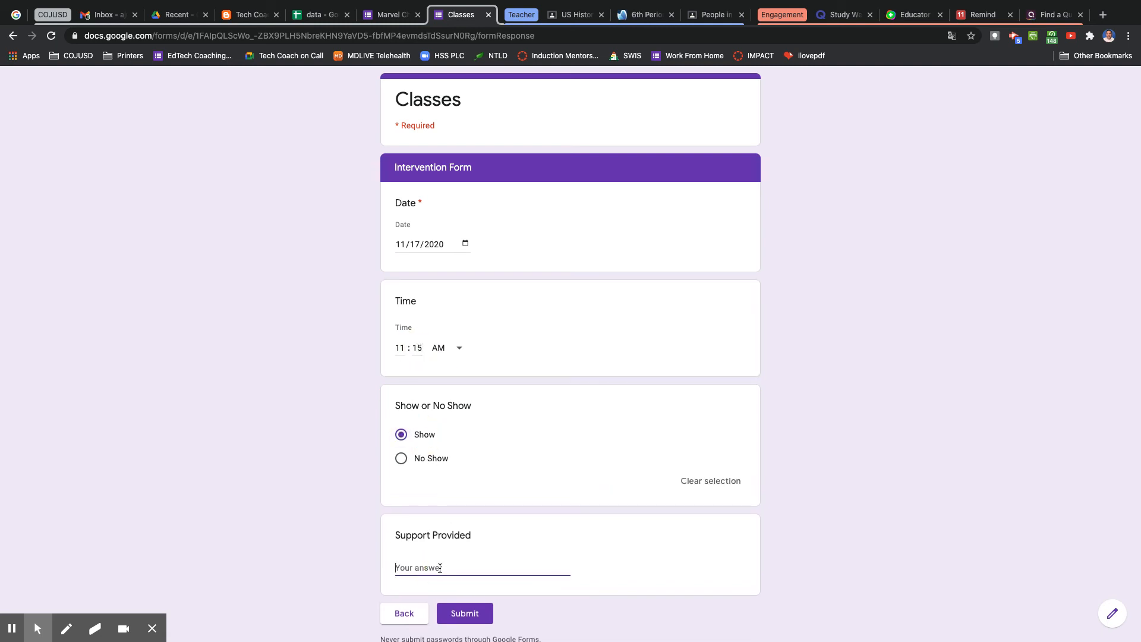
Enter "We reviewed scores on most recent assessment." as the Support Provided and submit the response.
type("W")
type("e reviewed scores o")
type("n most ")
type("recent assessment.")
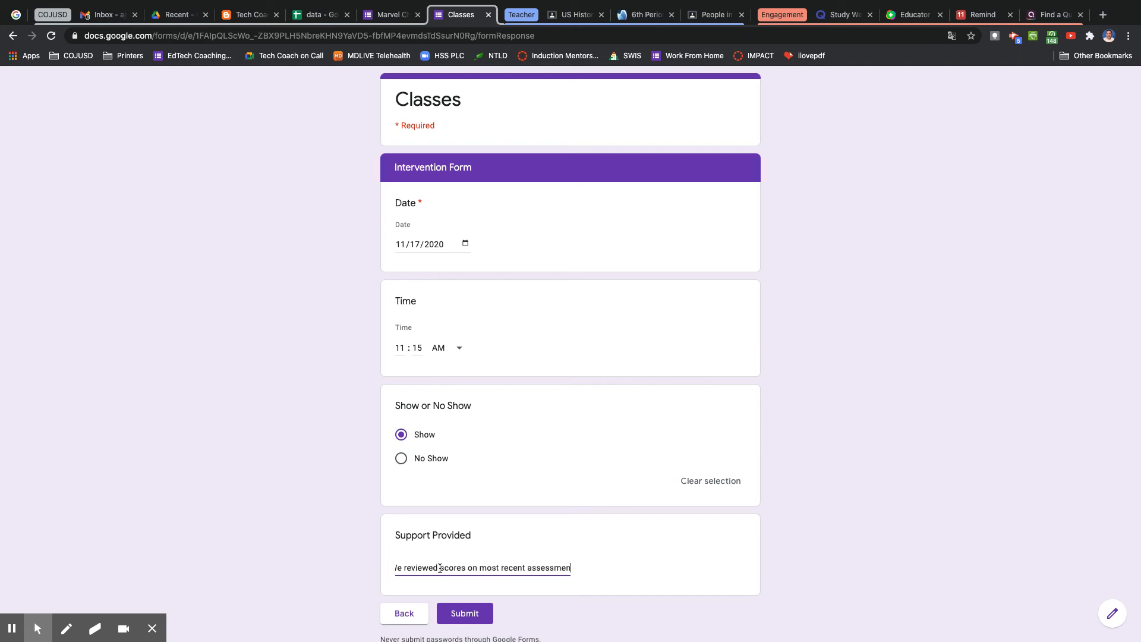
left_click(461, 615)
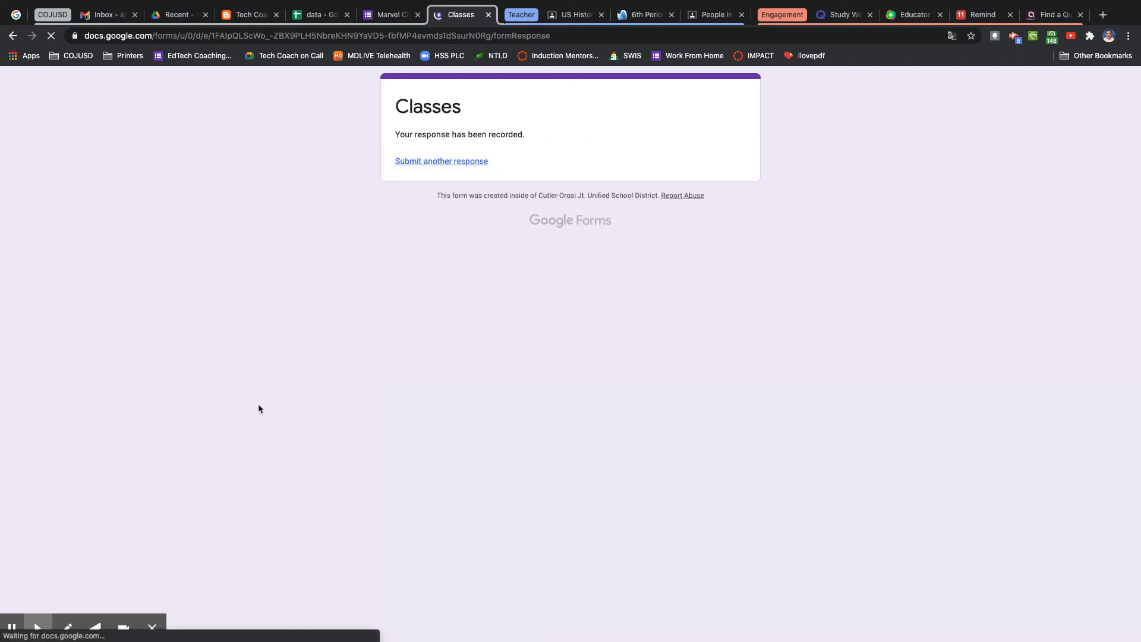
Start another response, choose Period 1, check Lang, Scott, Odinson, Thor, Parker, Peter and Rhodes, James, and continue.
left_click(416, 164)
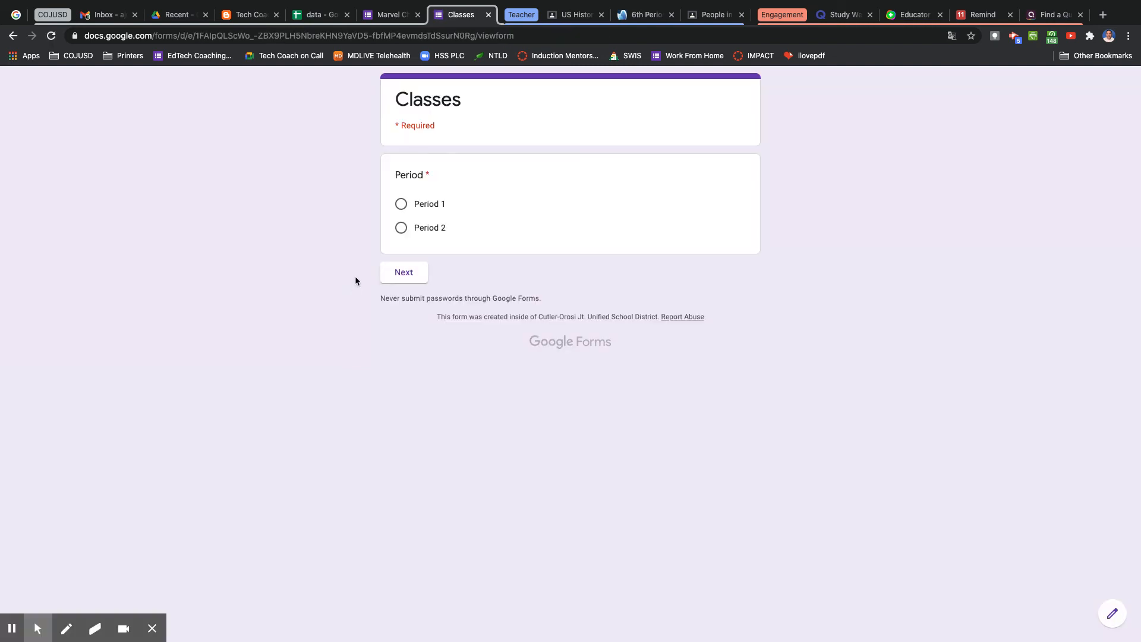
left_click(417, 205)
left_click(401, 274)
left_click(401, 447)
left_click(402, 490)
left_click(401, 533)
left_click(401, 576)
scroll(405, 595, "down", 1)
left_click(401, 591)
scroll(316, 545, "down", 4)
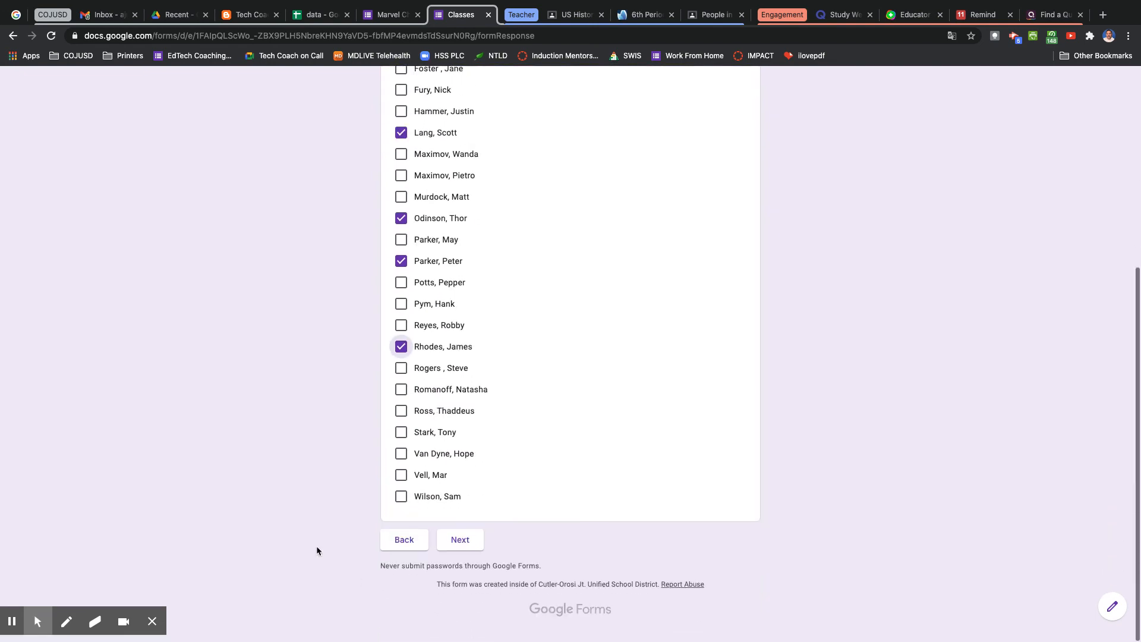
left_click(483, 555)
Set the Date to 11/17/2020, the Time to 11:15 AM, mark No Show, and submit the response.
left_click(465, 244)
left_click(447, 343)
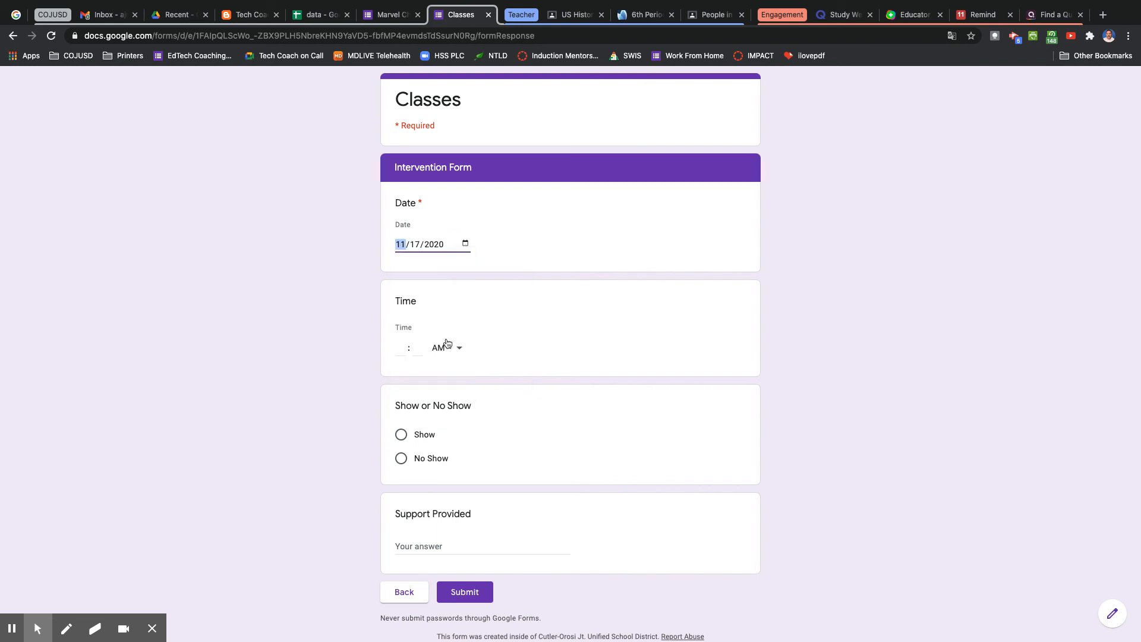
left_click(399, 348)
type("11")
left_click(418, 348)
type("15")
left_click(434, 458)
left_click(438, 564)
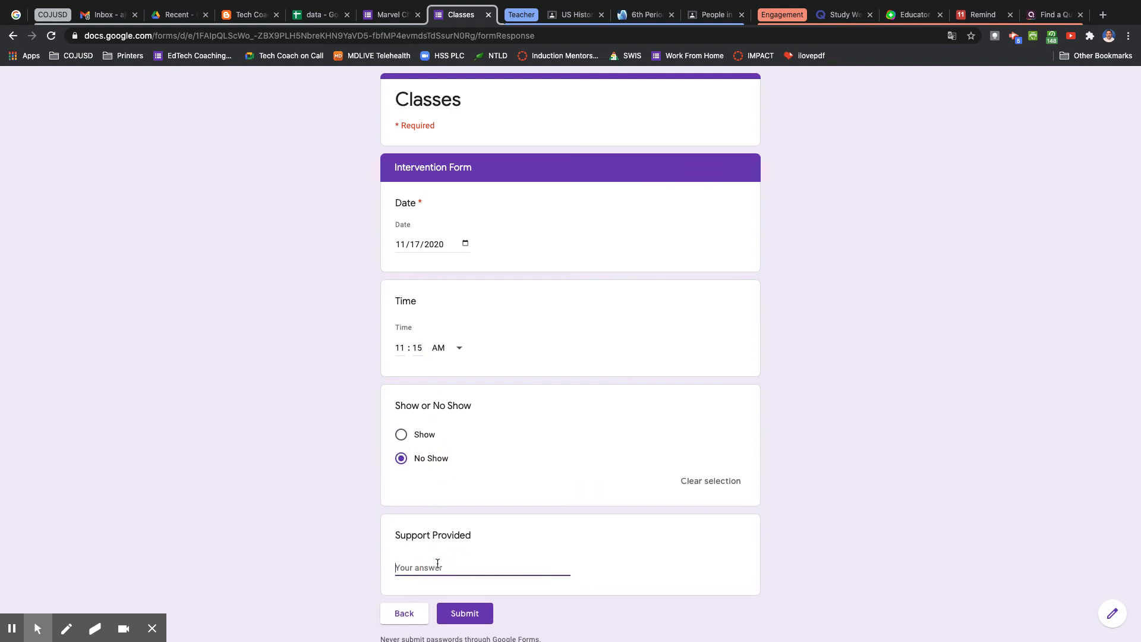
left_click(467, 615)
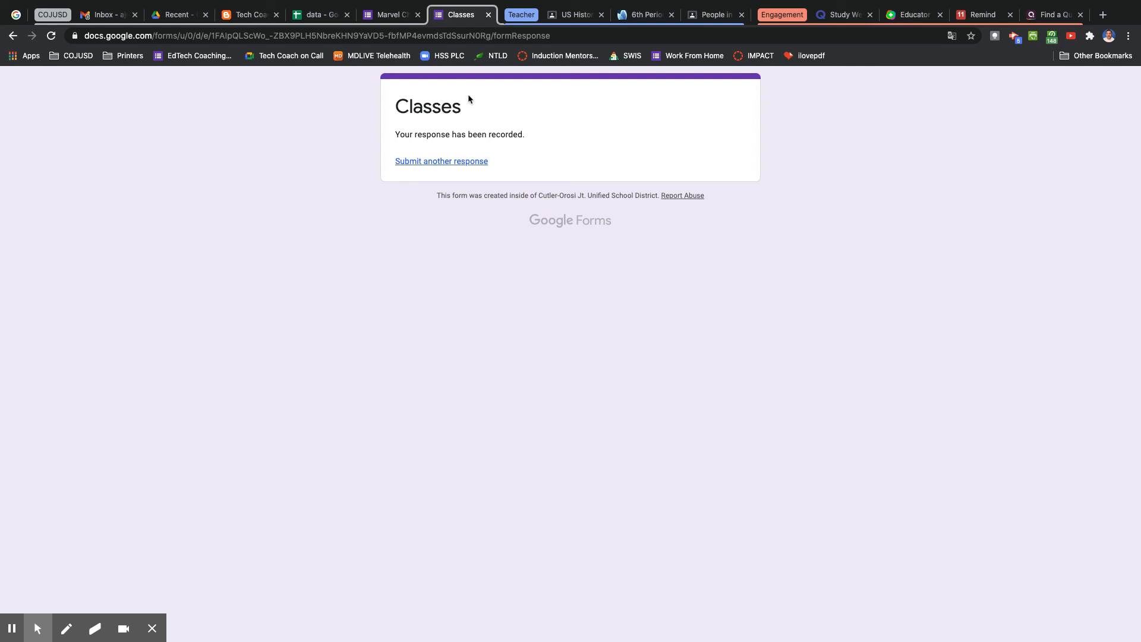
Send the form's responses to a new spreadsheet, then switch back to the data spreadsheet.
left_click(385, 16)
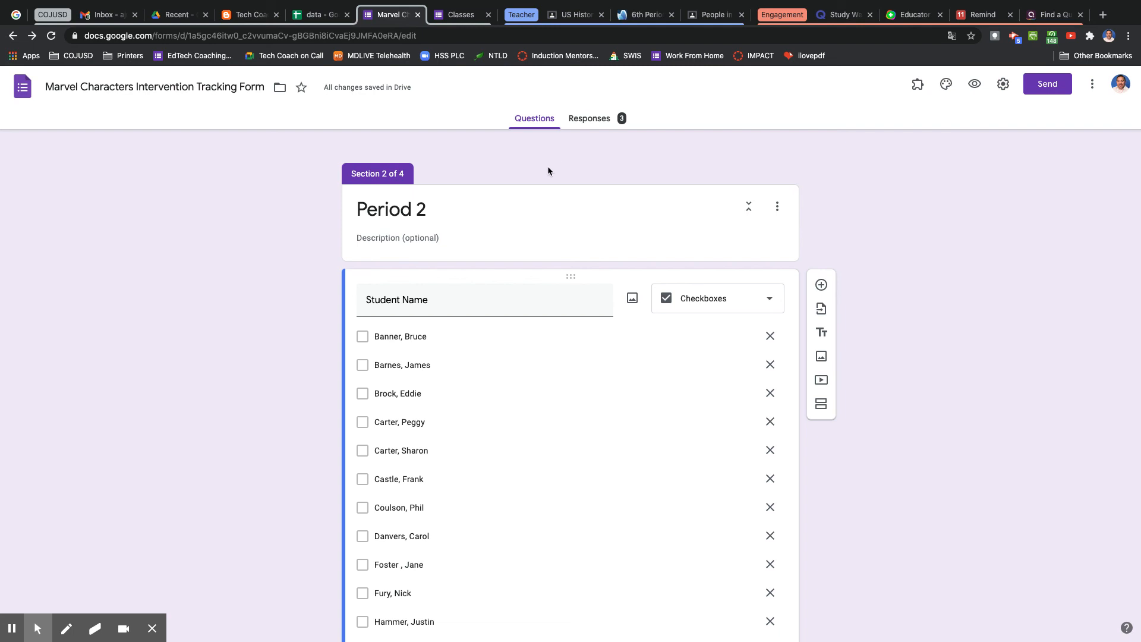
left_click(581, 119)
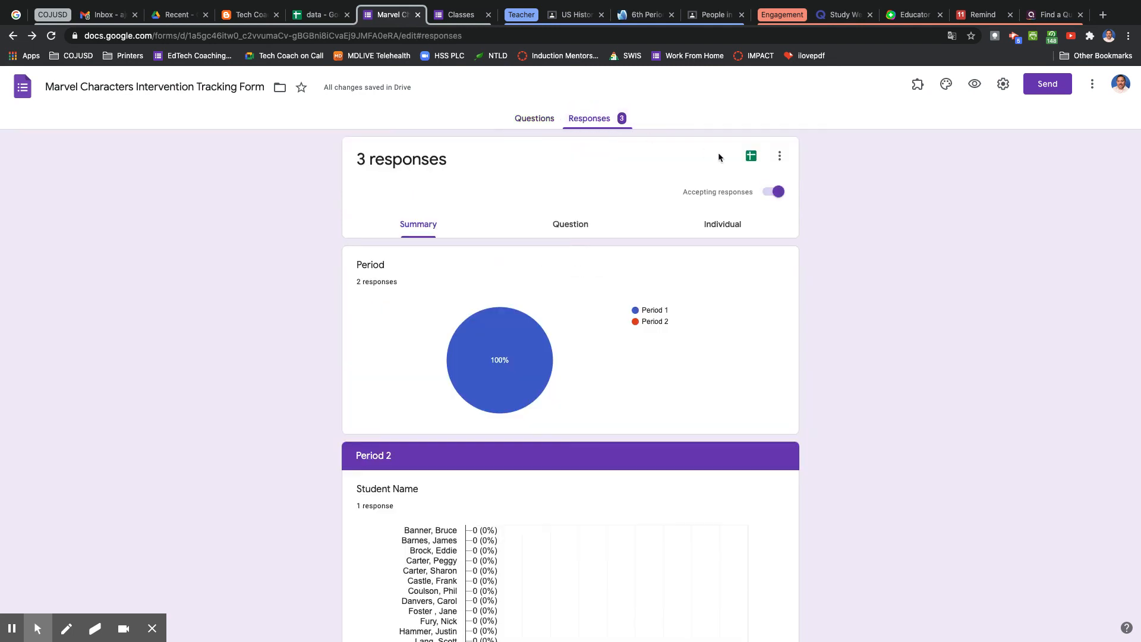
left_click(750, 156)
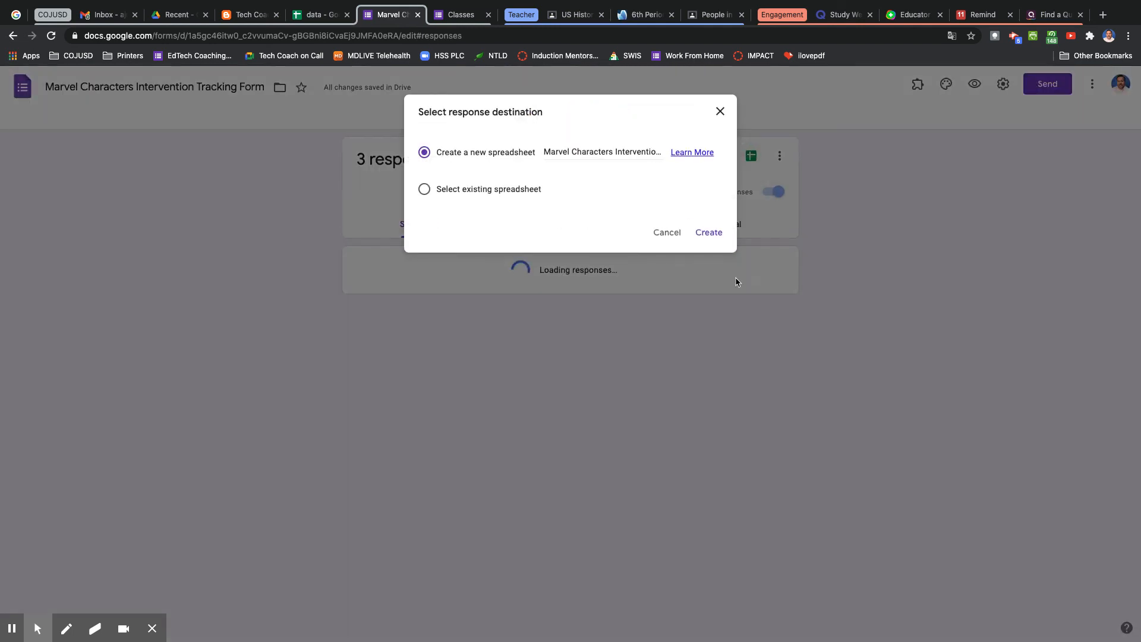
left_click(717, 234)
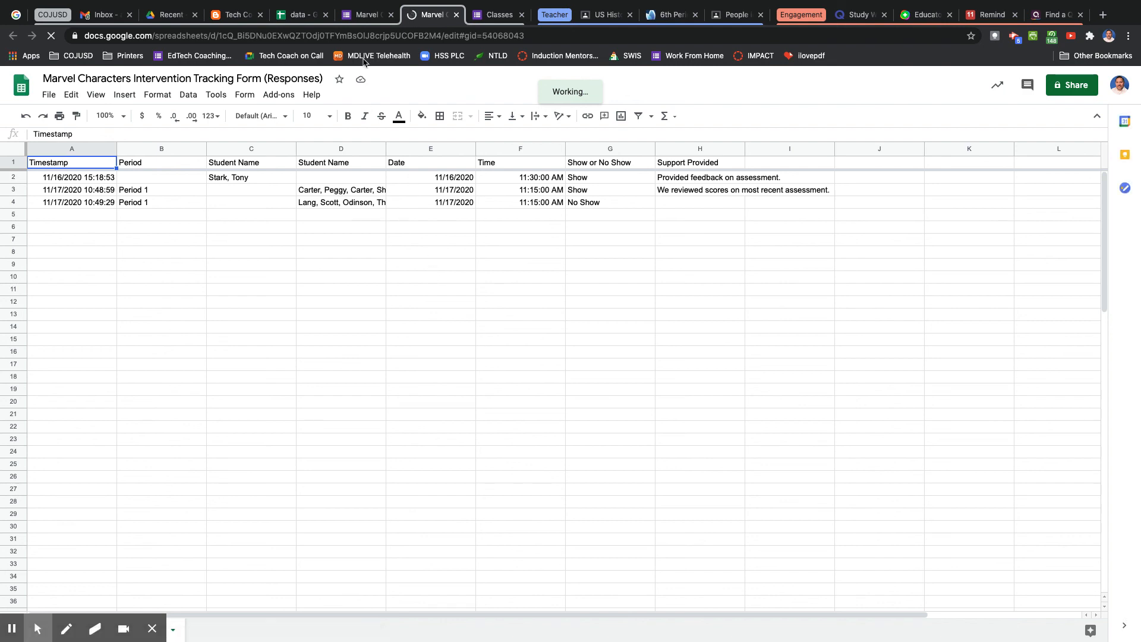
left_click(302, 18)
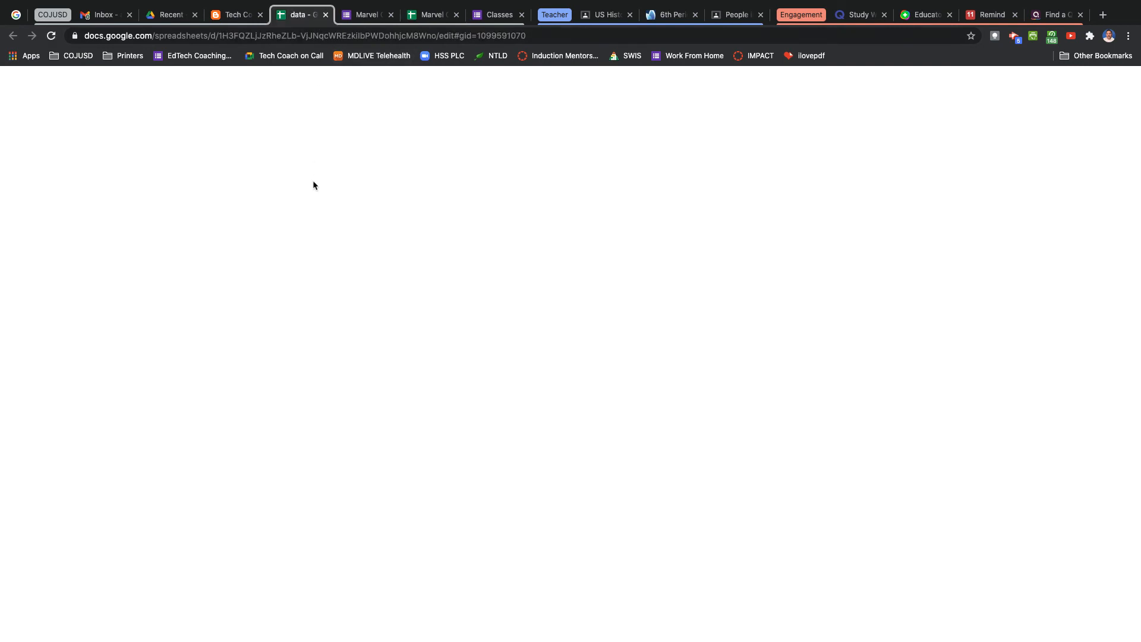